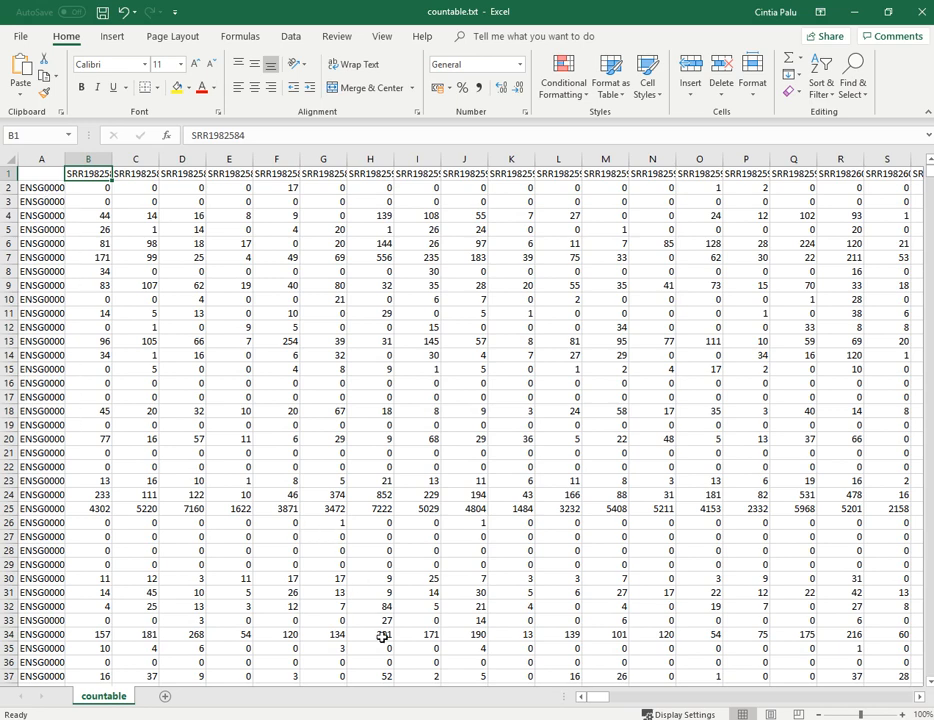
Switch to the metadata.txt workbook, maximize it and examine its sample ID and variable columns
key(alt+Tab)
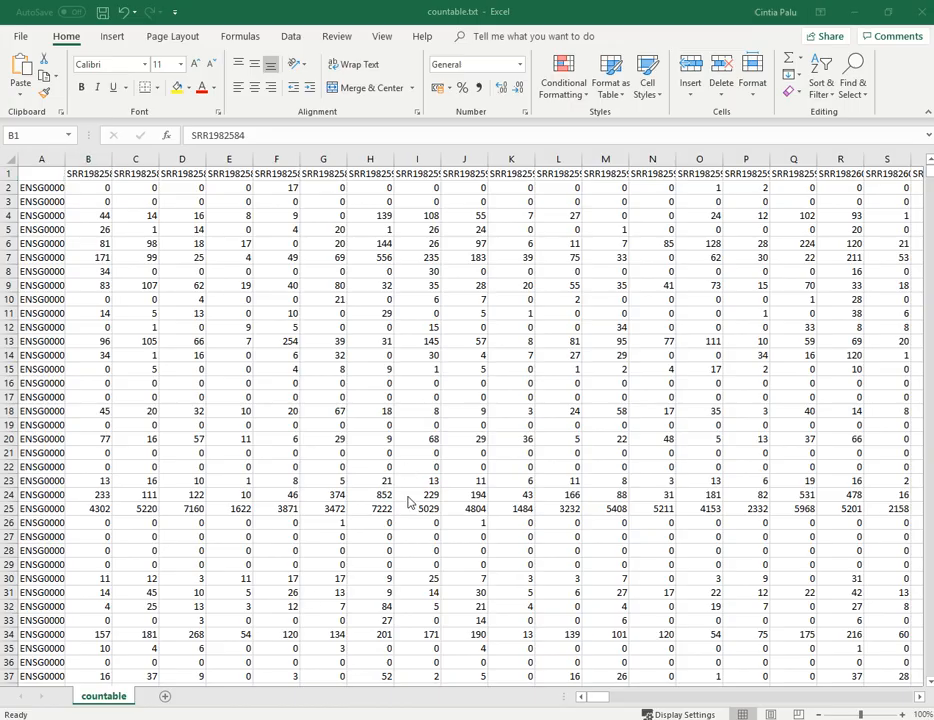
drag(300, 715, 460, 288)
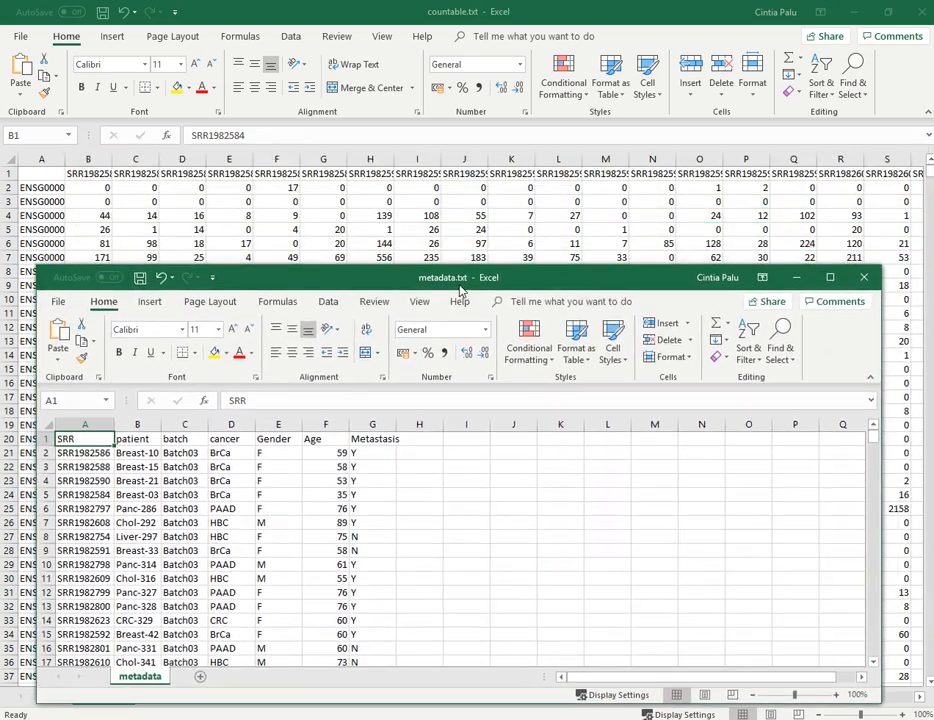
click(87, 454)
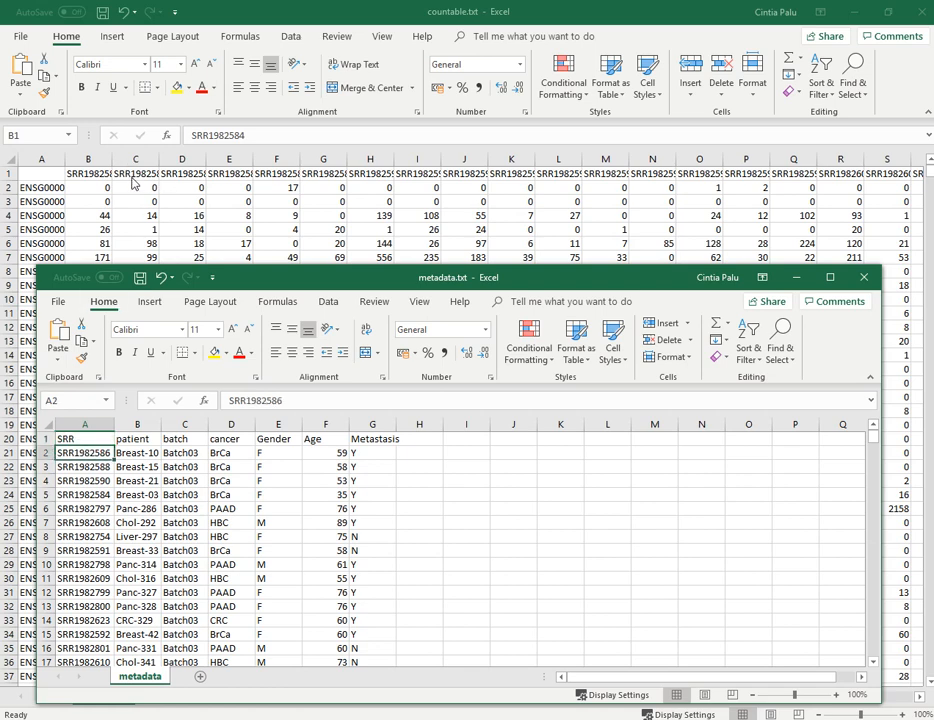
click(830, 277)
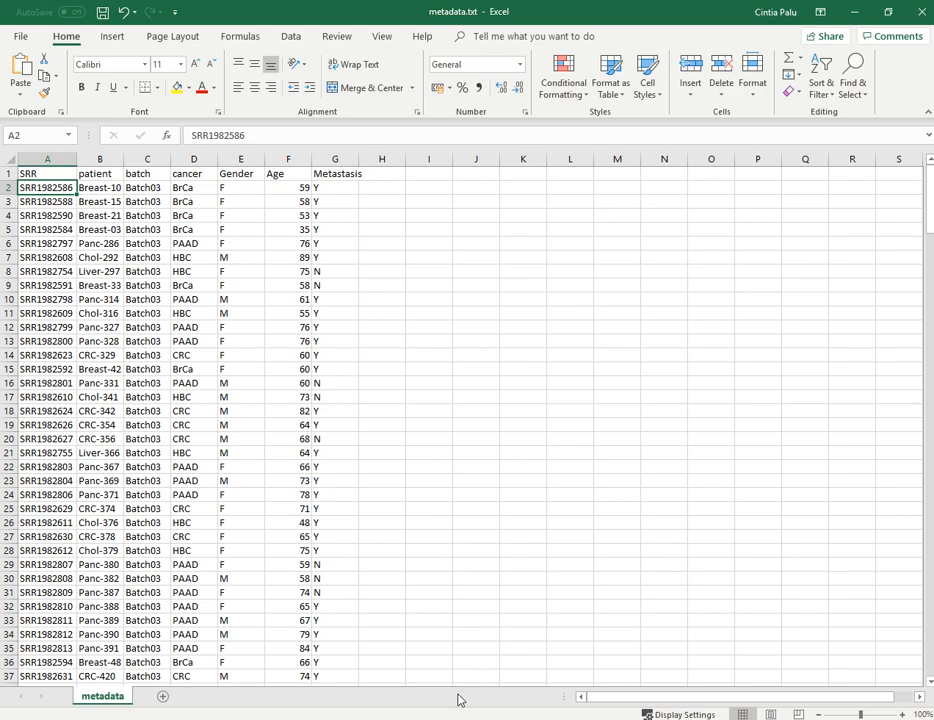
Switch to Simplicity in Chrome and start a new Transcriptomics Differential Expression Analysis pipeline
mouse_move(532, 703)
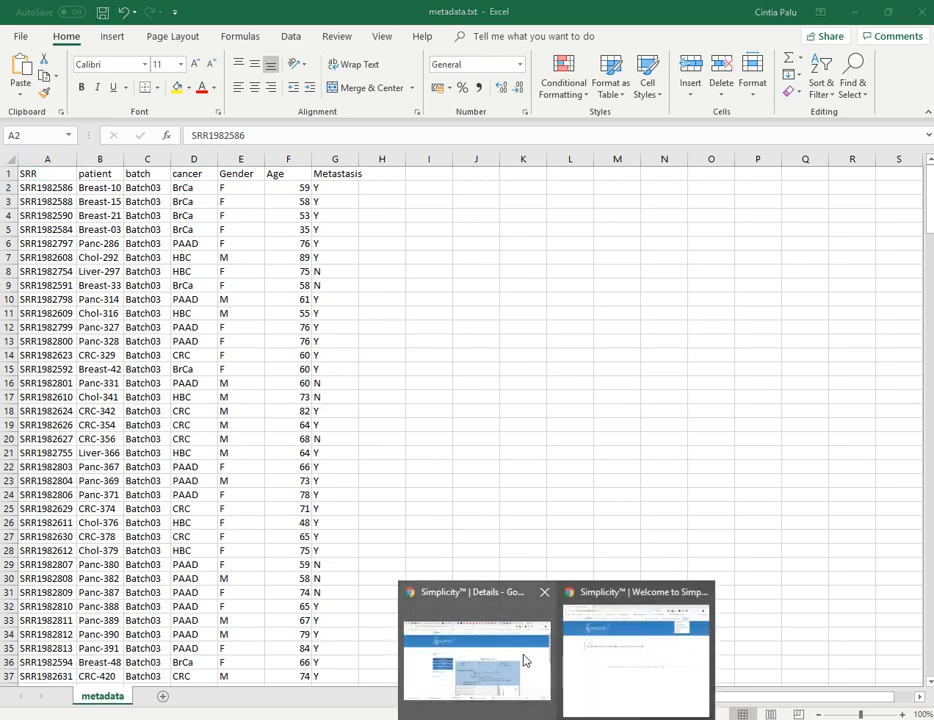
click(591, 651)
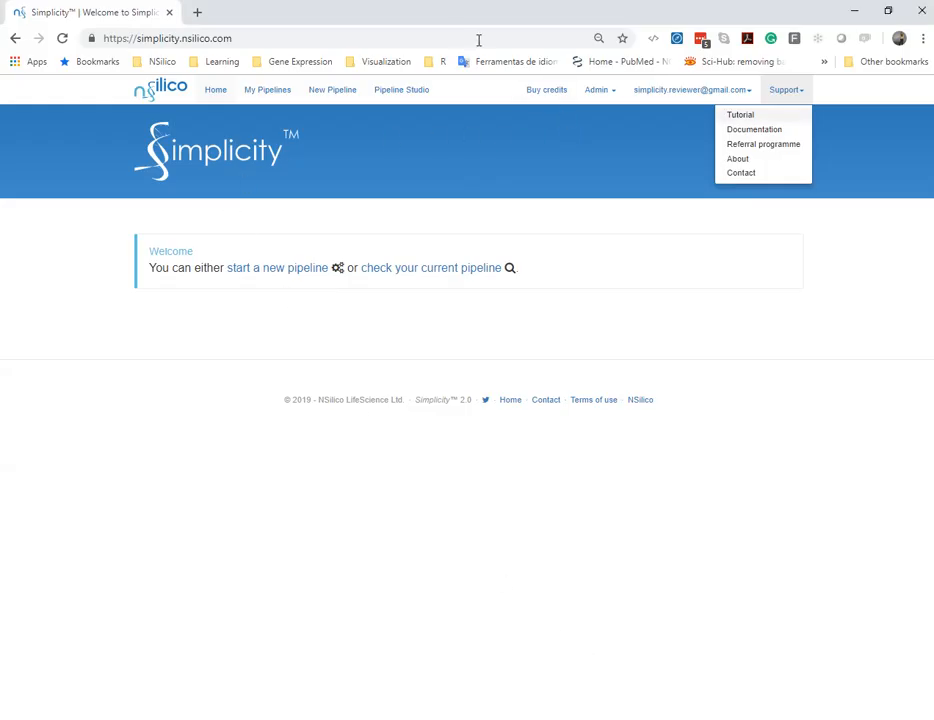
click(579, 189)
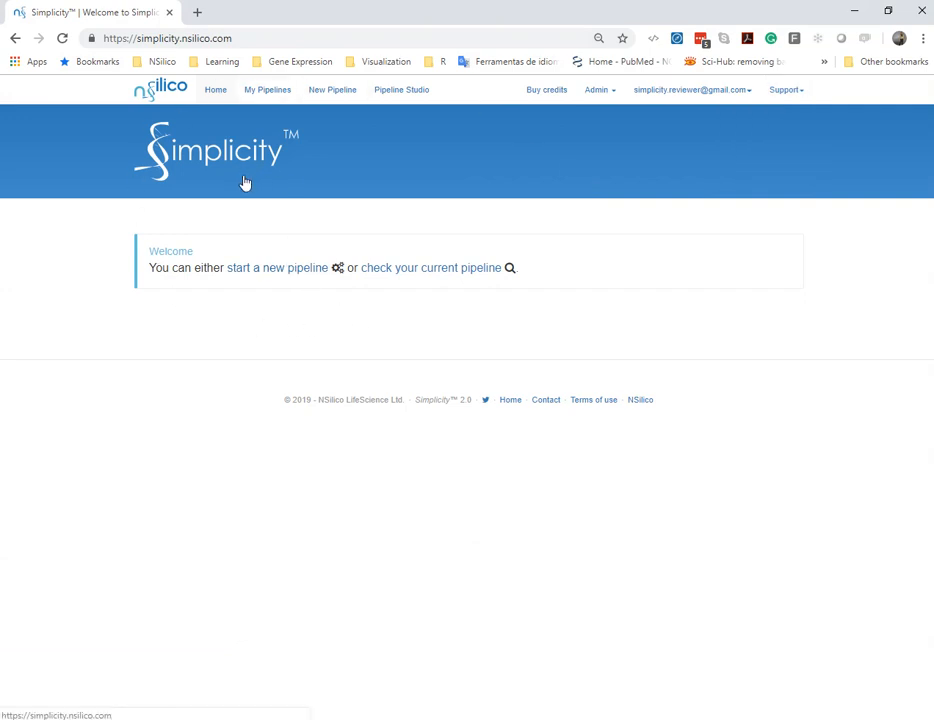
click(290, 278)
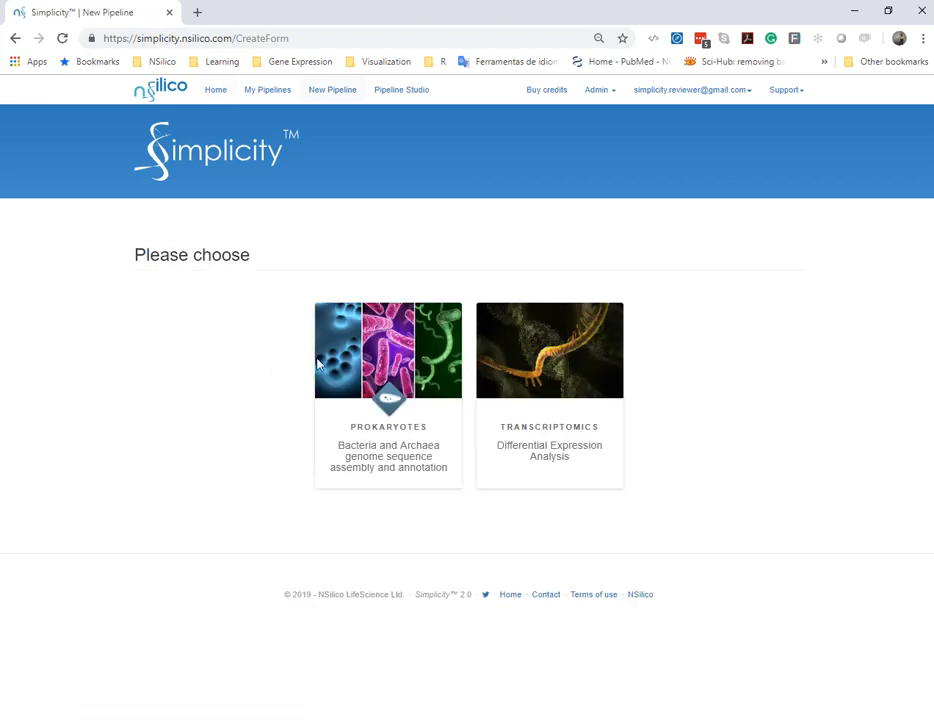
click(556, 424)
click(482, 376)
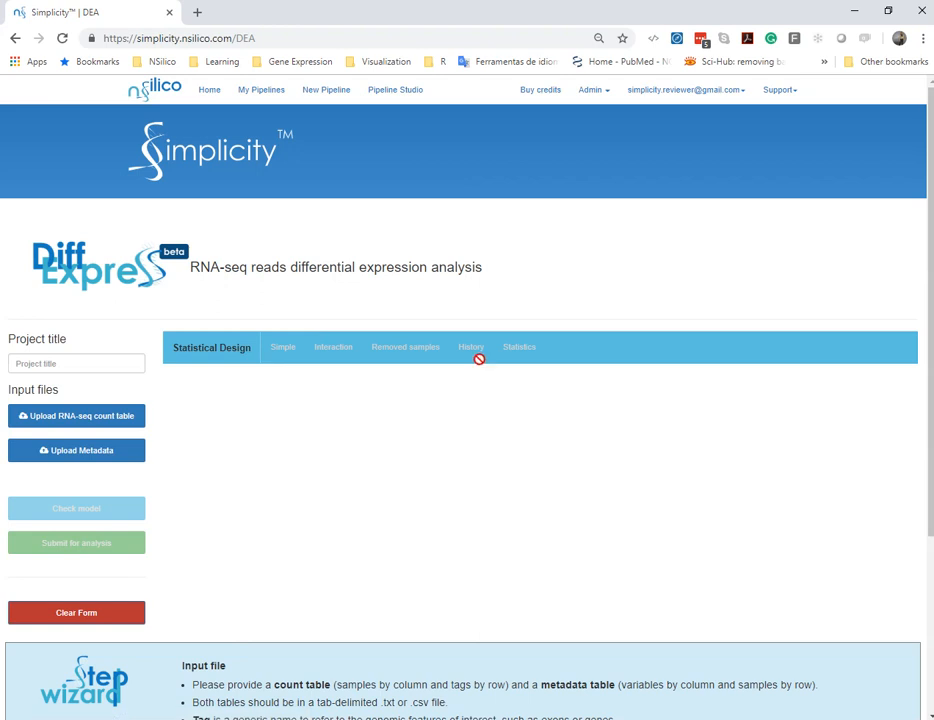
Upload countable.txt as the RNA-seq count table with tab as the separator and submit it
click(128, 418)
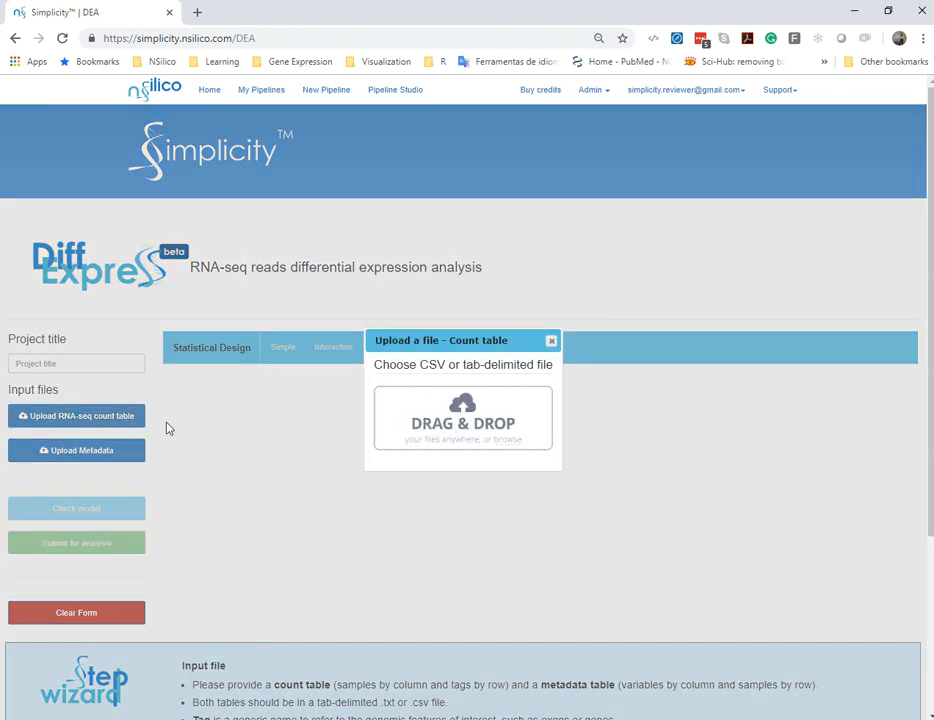
click(463, 423)
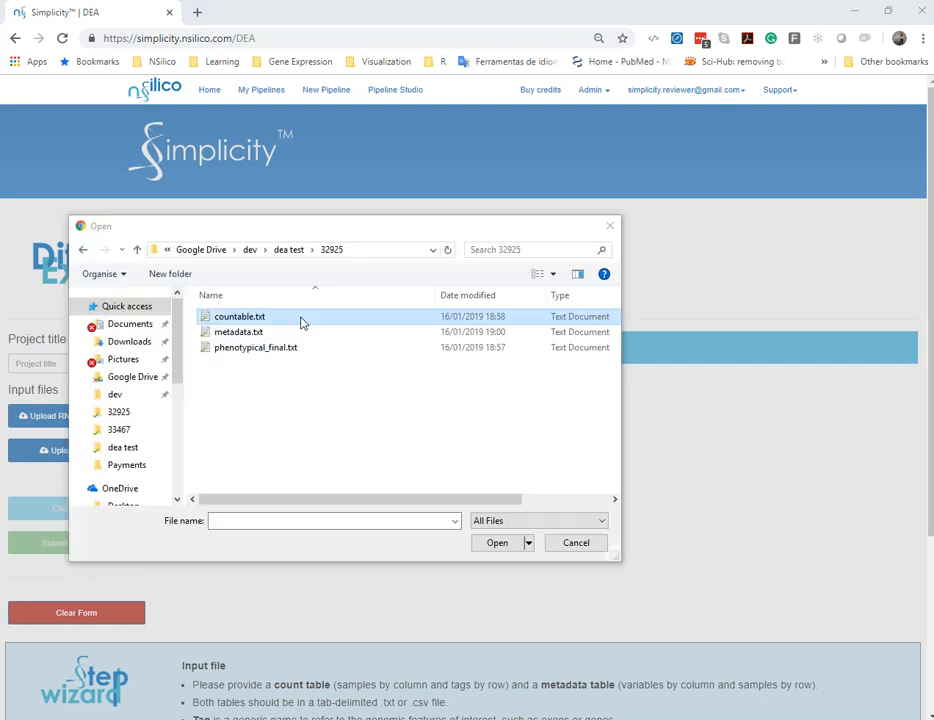
double_click(300, 315)
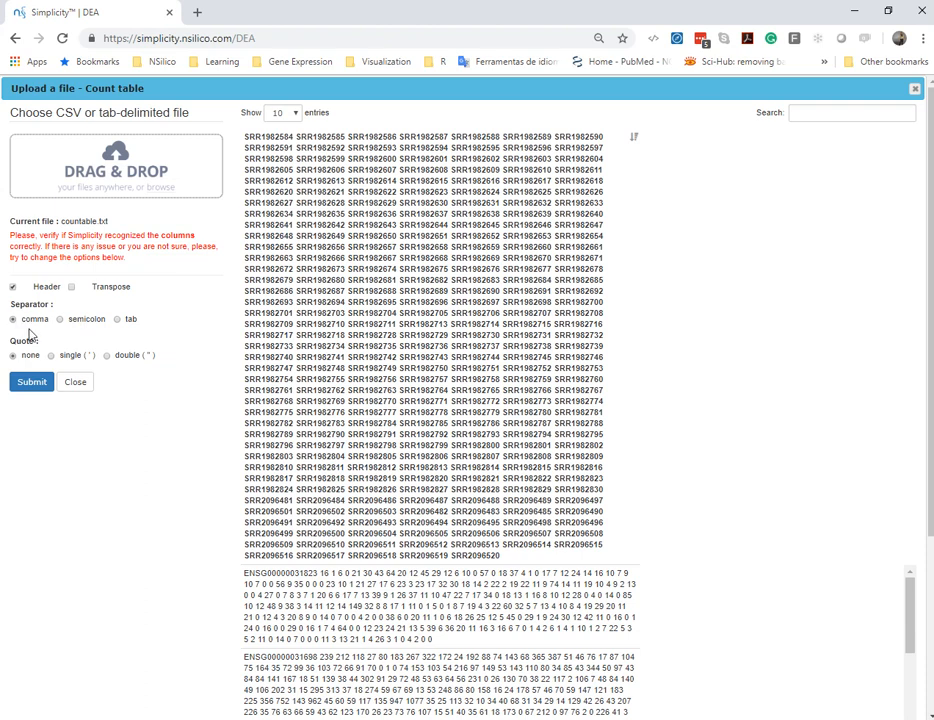
click(117, 319)
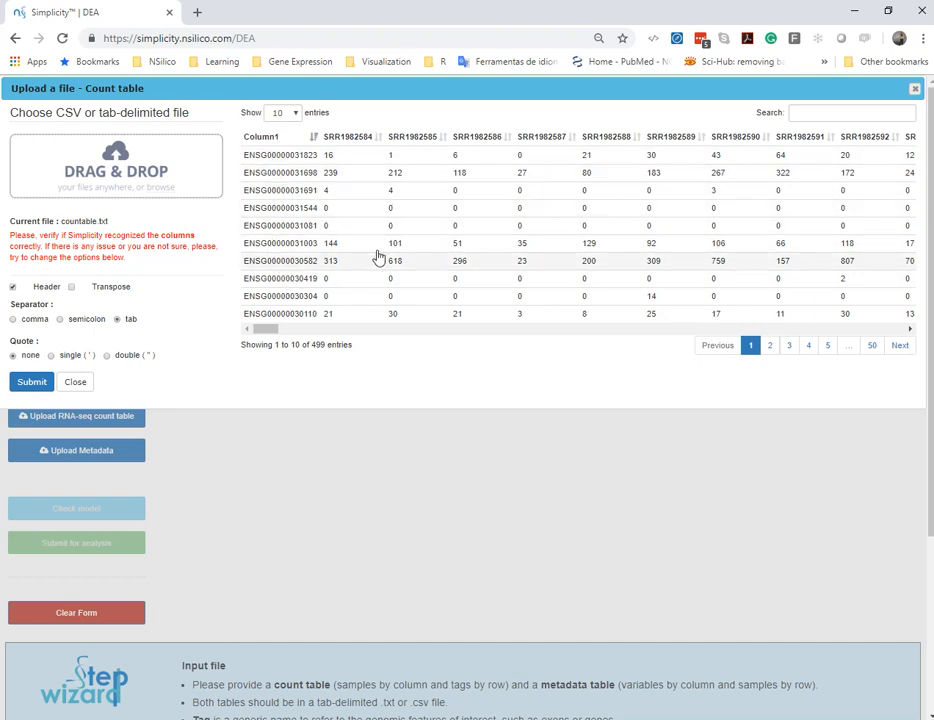
drag(280, 333, 365, 333)
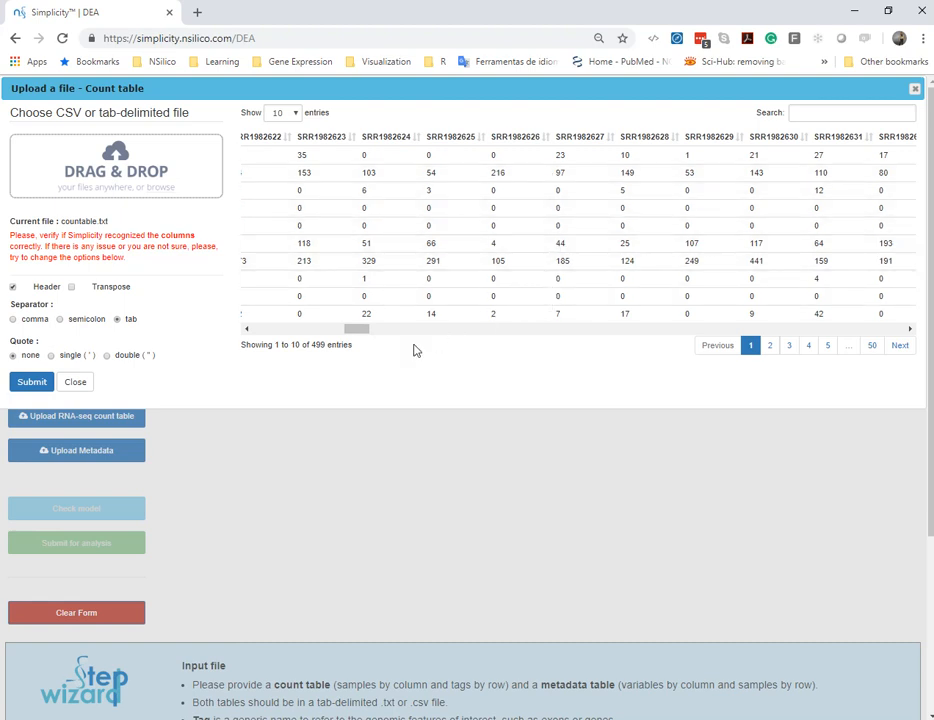
click(38, 385)
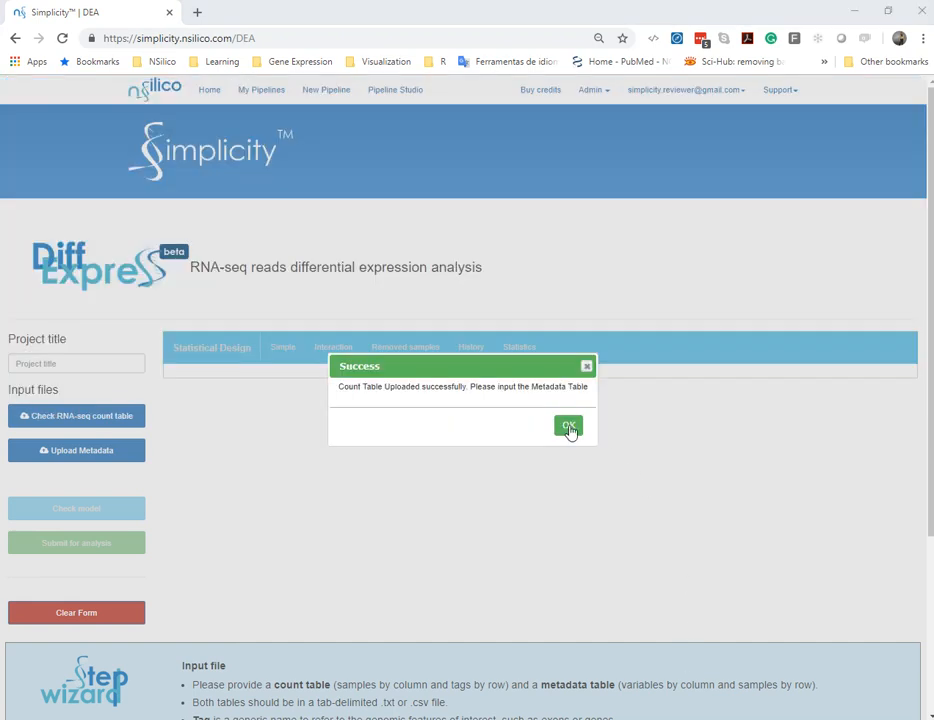
click(568, 427)
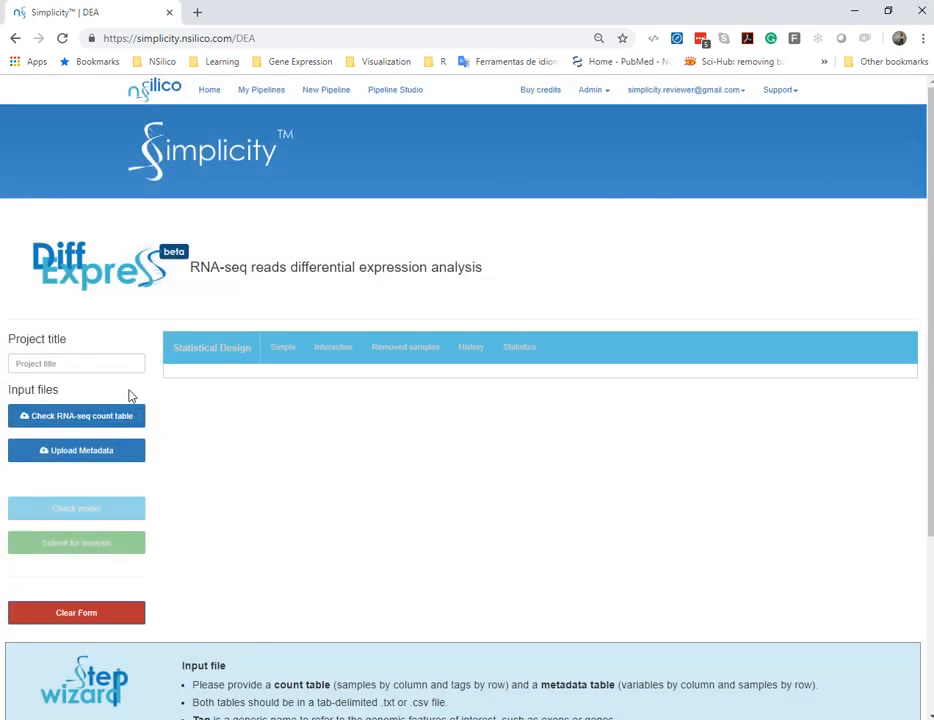
Upload metadata.txt as the metadata table with tab as the separator and submit it
click(100, 452)
click(489, 415)
double_click(202, 329)
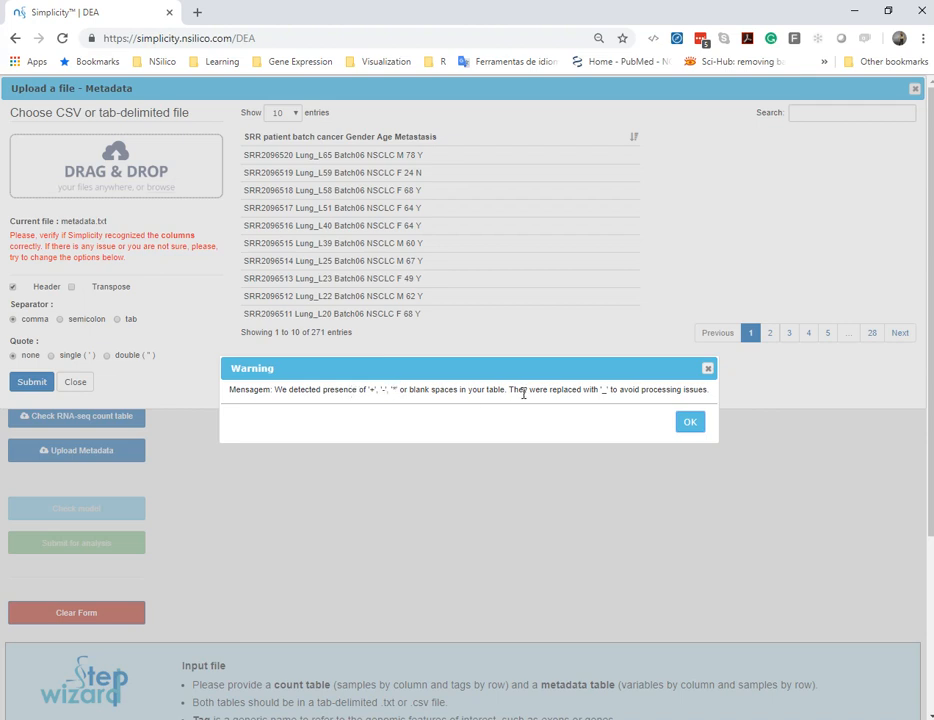
click(697, 425)
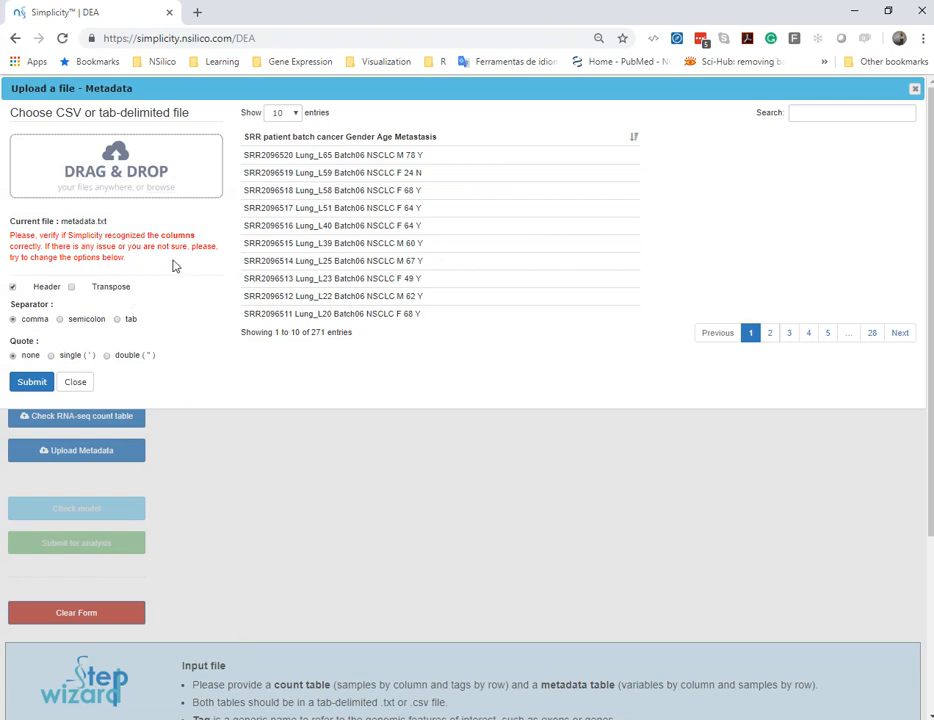
click(129, 320)
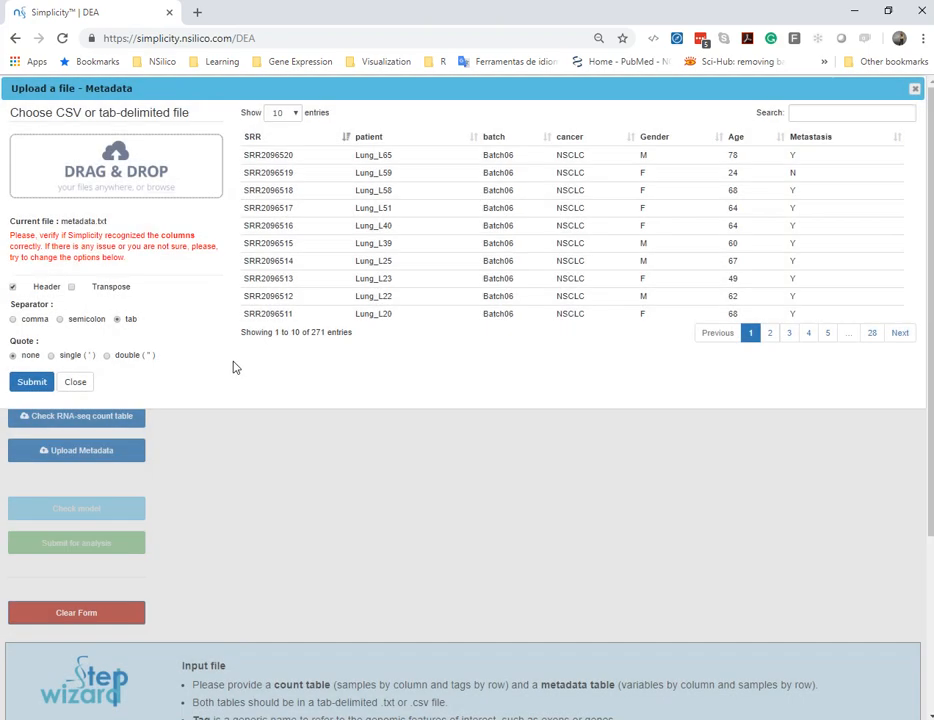
click(27, 388)
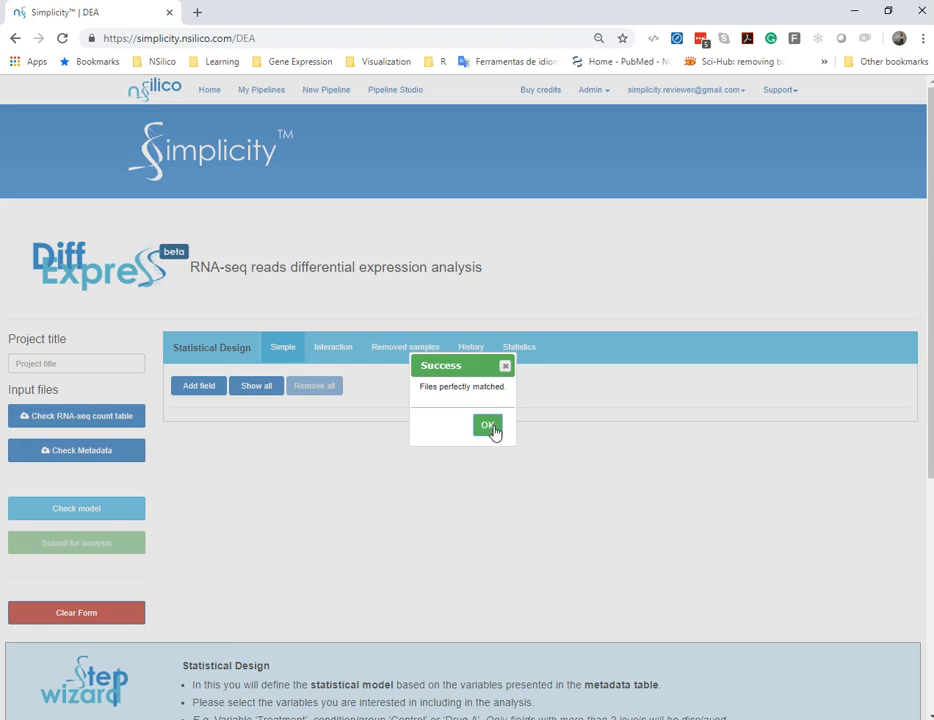
click(488, 428)
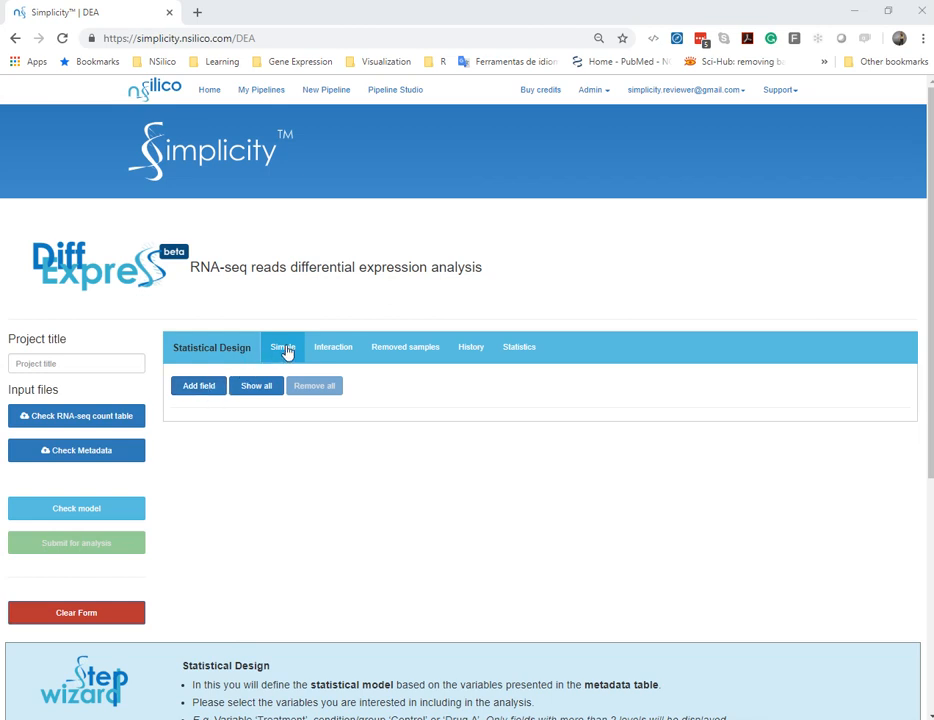
Add two variable fields to the simple statistical design and assign them to batch and cancer
click(208, 391)
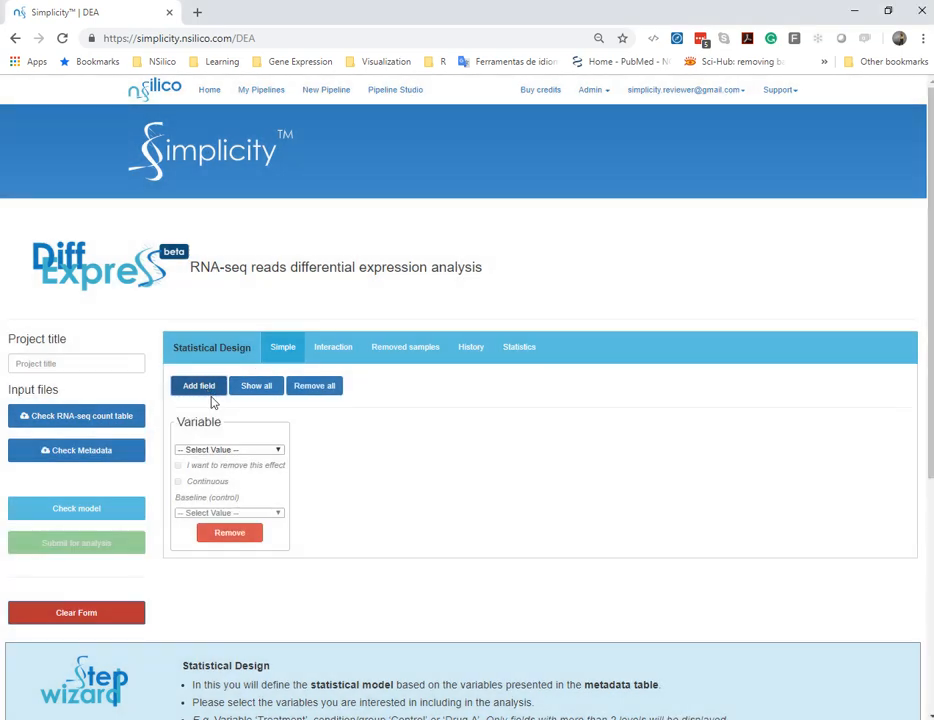
click(265, 452)
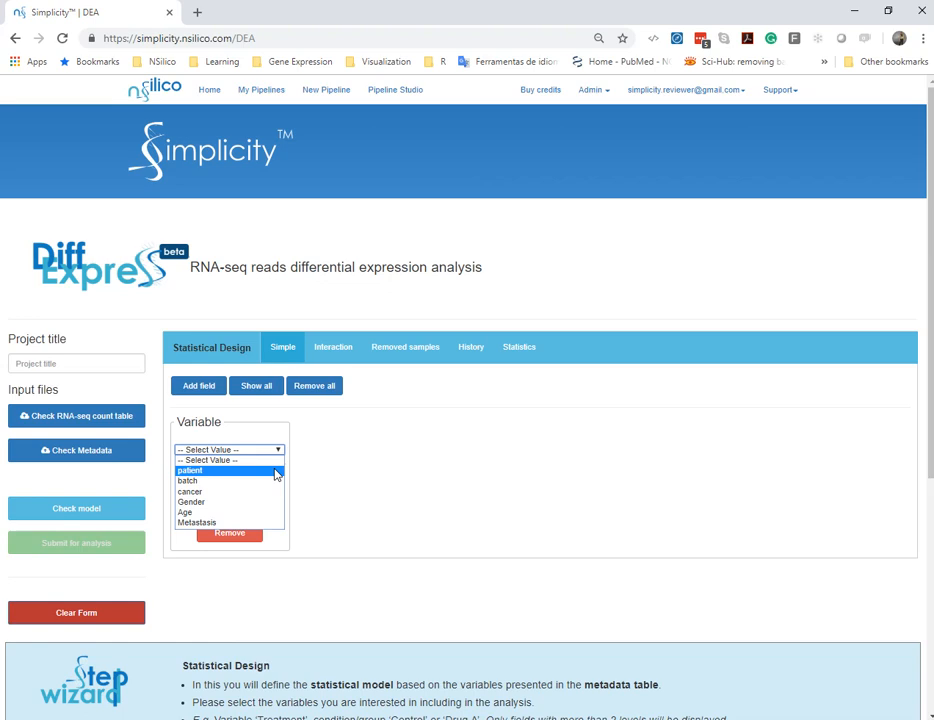
click(235, 408)
click(199, 386)
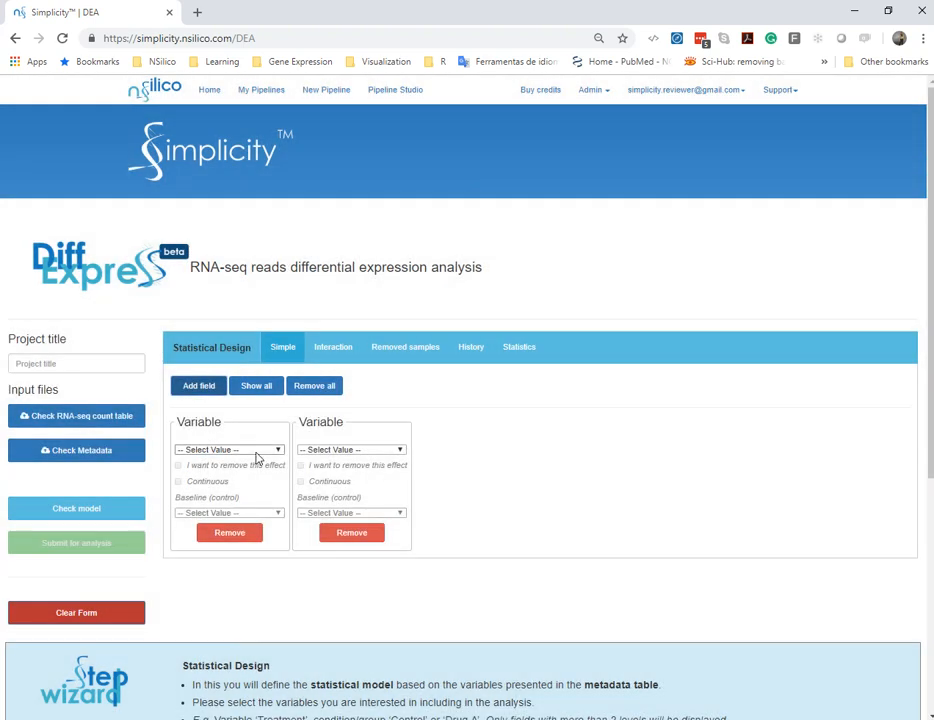
click(256, 451)
click(244, 484)
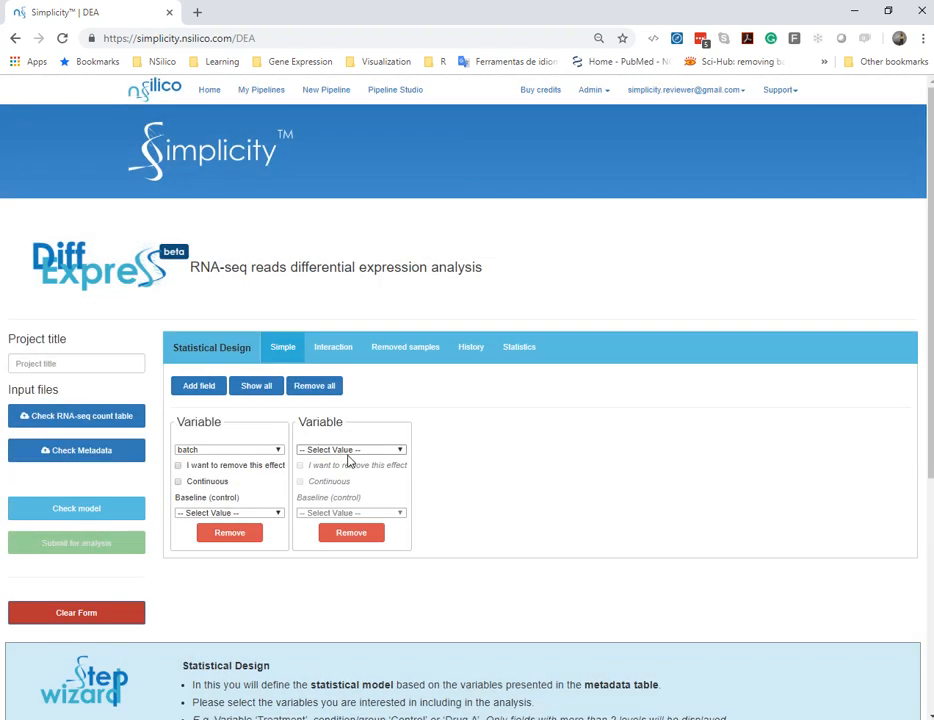
click(352, 451)
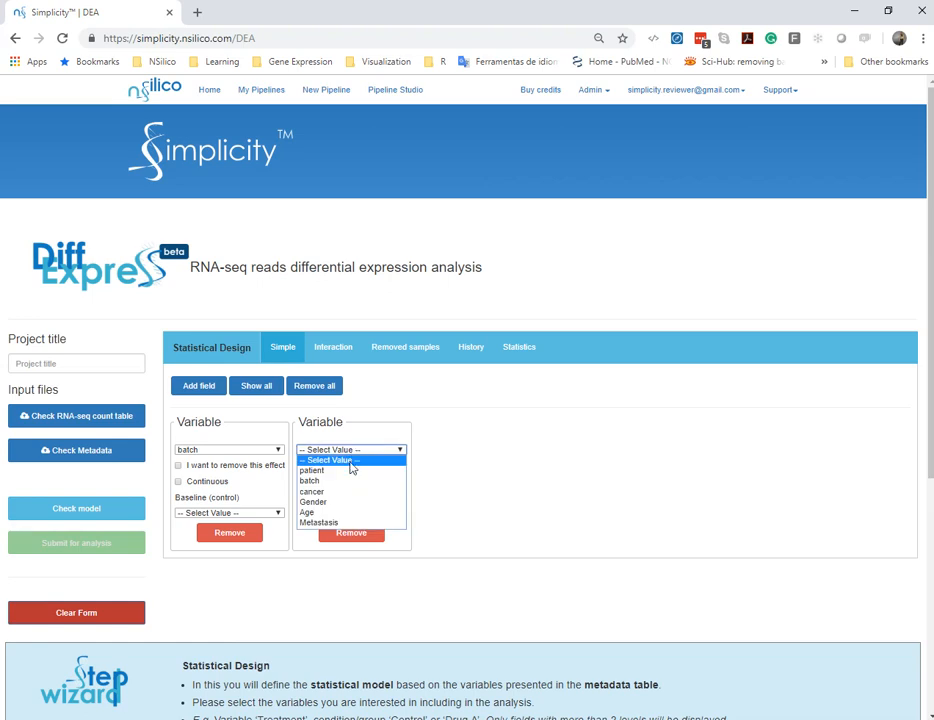
click(352, 492)
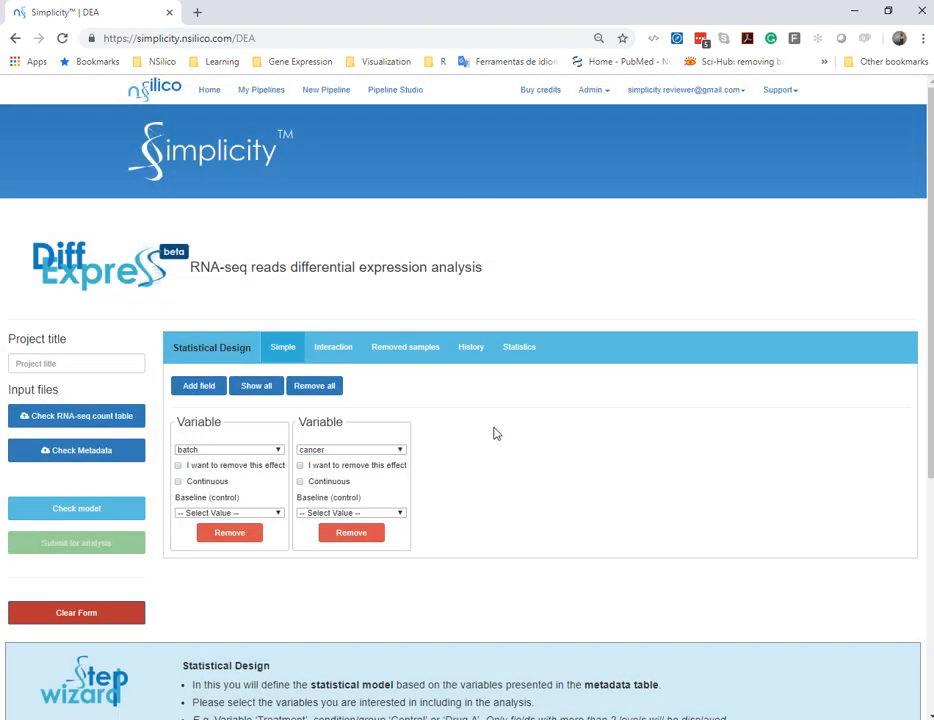
Show all remaining metadata variables in the simple design and remove the patient variable
click(272, 390)
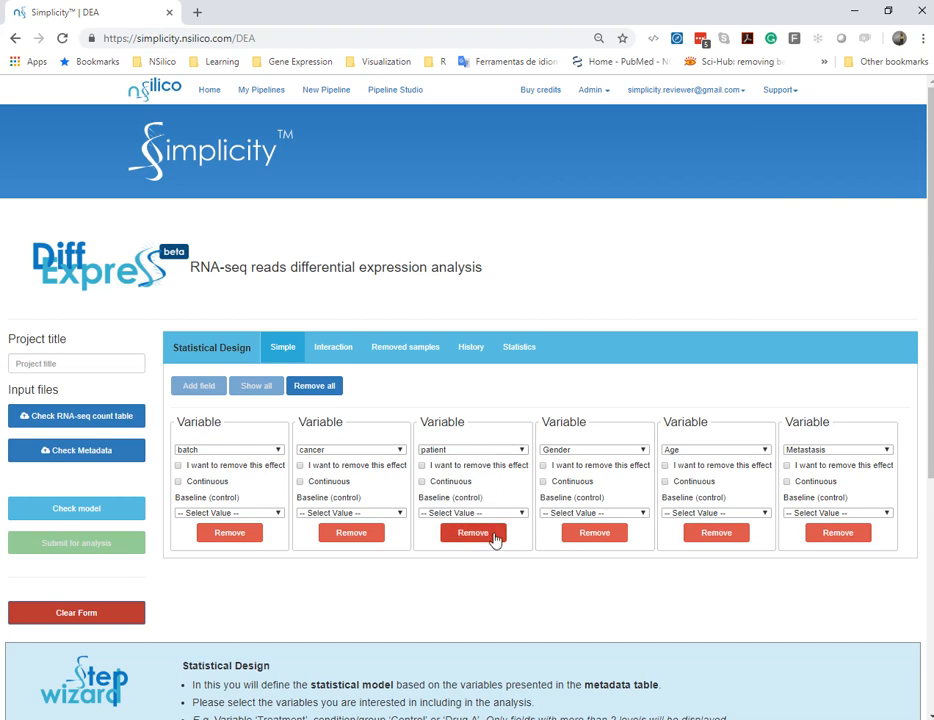
click(493, 535)
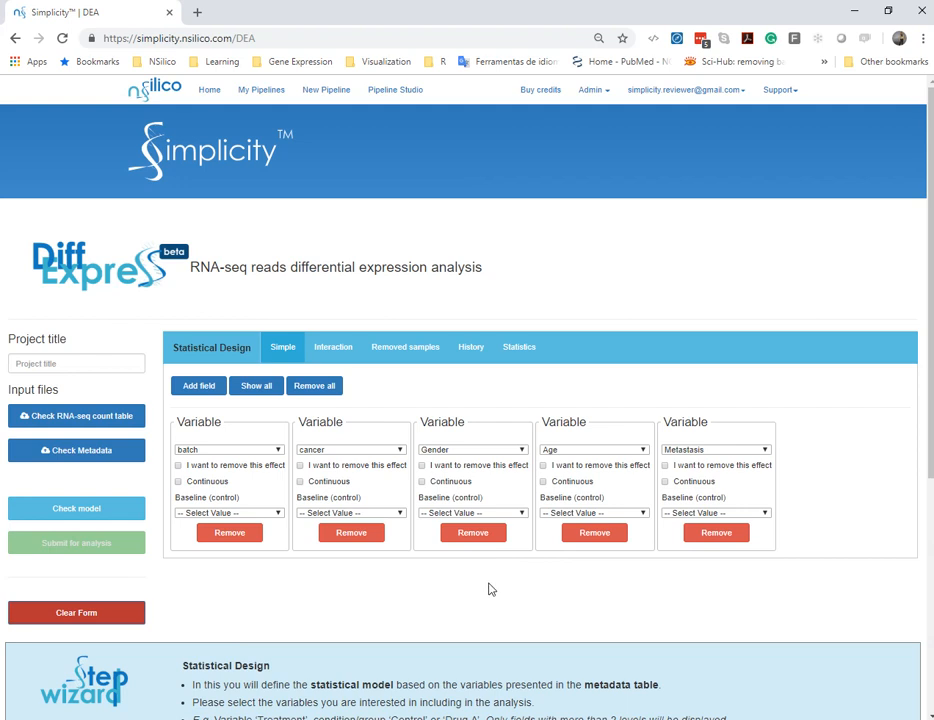
Mark the batch effect for removal and set HD as the baseline of the cancer variable
click(179, 466)
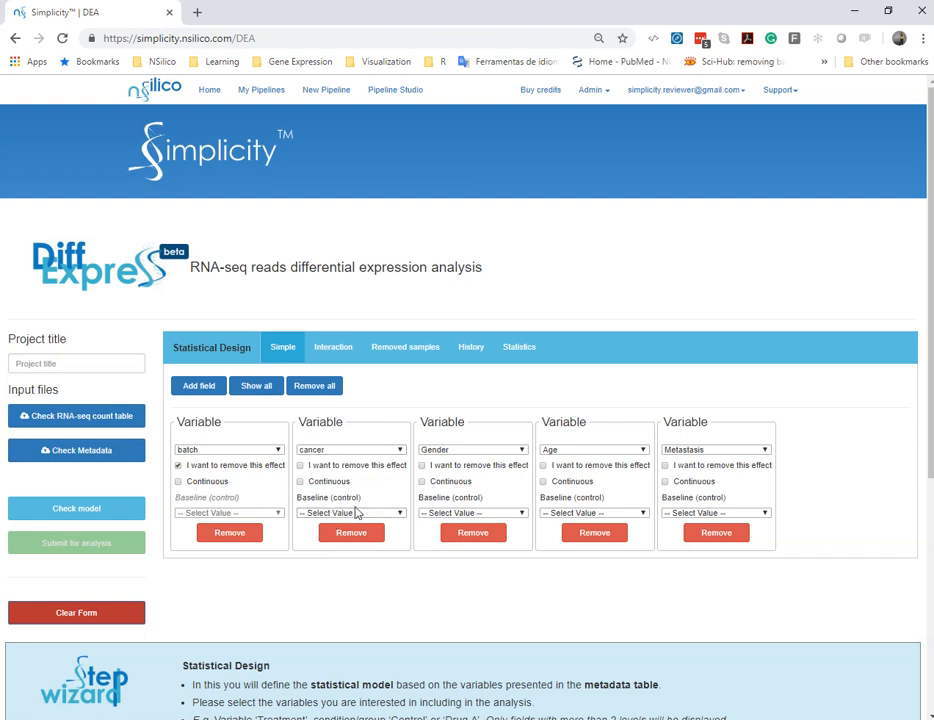
click(366, 515)
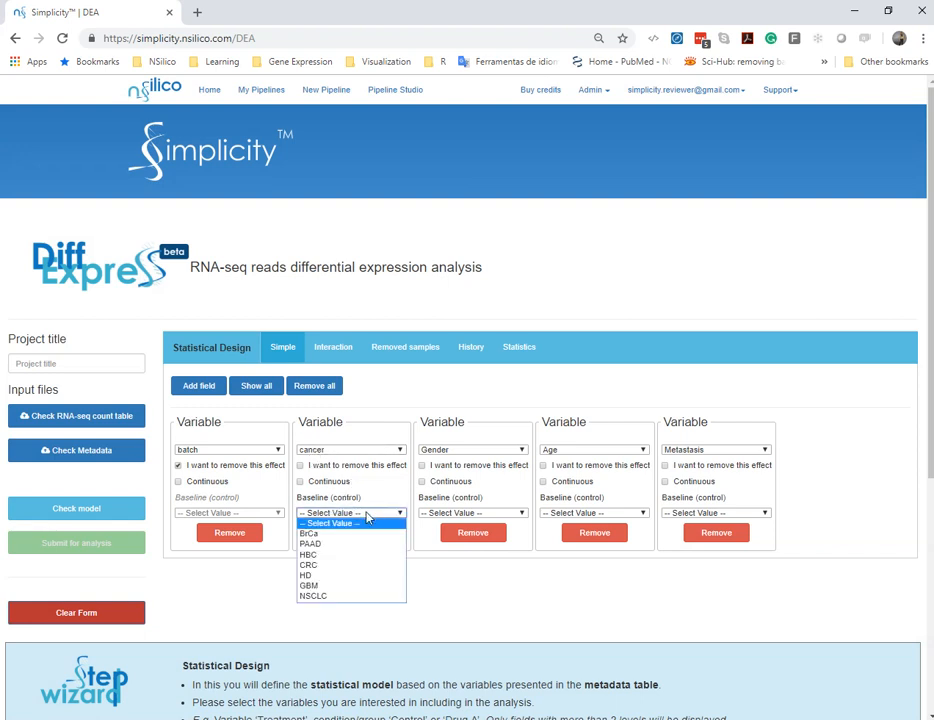
click(322, 577)
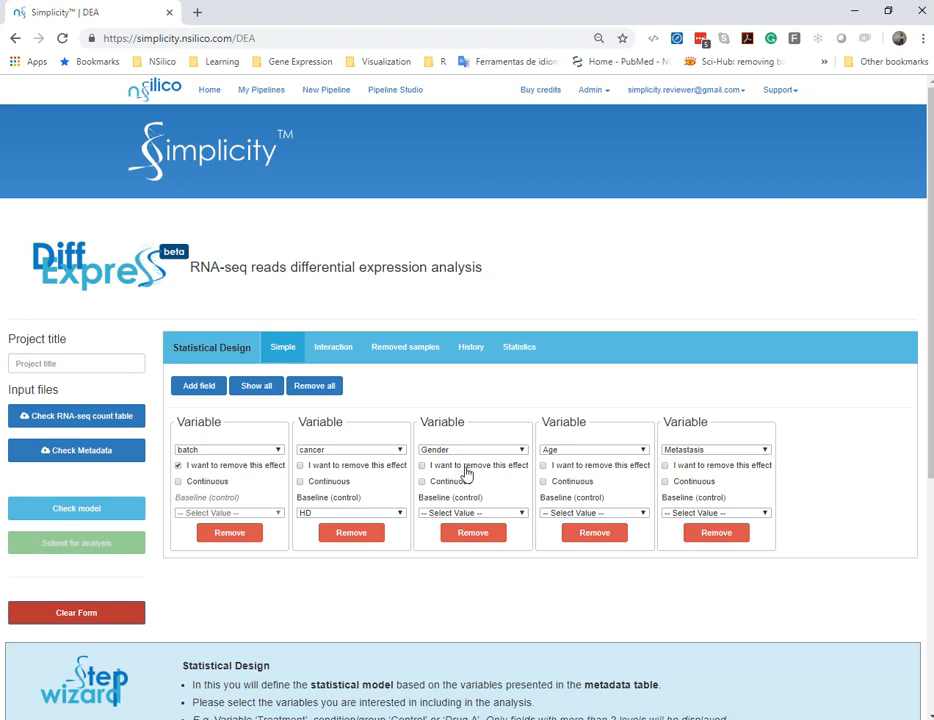
Mark the Gender effect for removal and define Age as a continuous variable
click(465, 474)
click(592, 511)
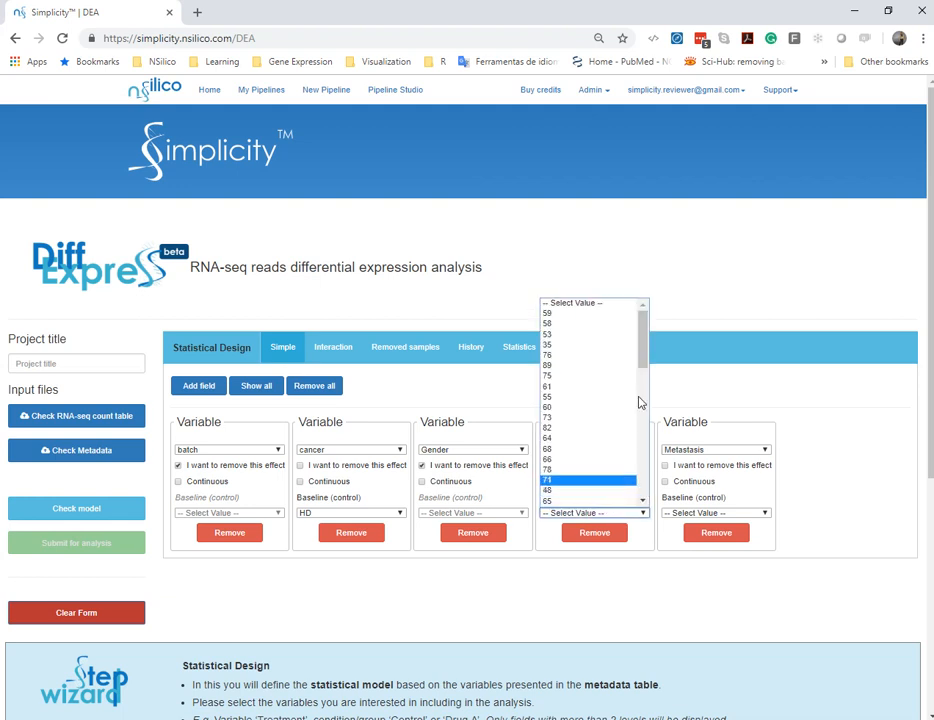
click(719, 390)
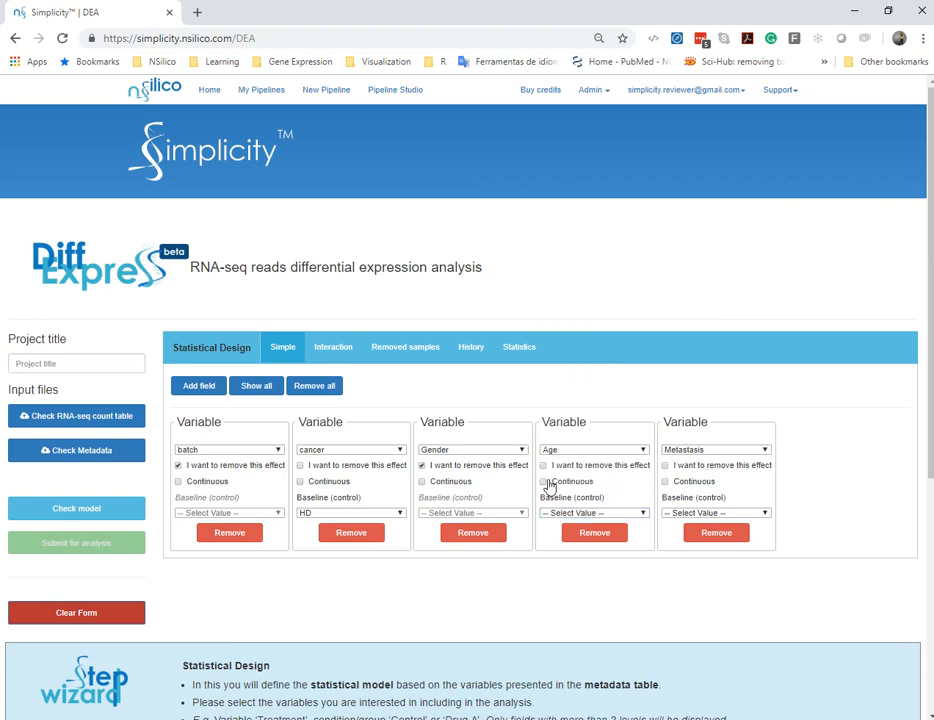
click(549, 483)
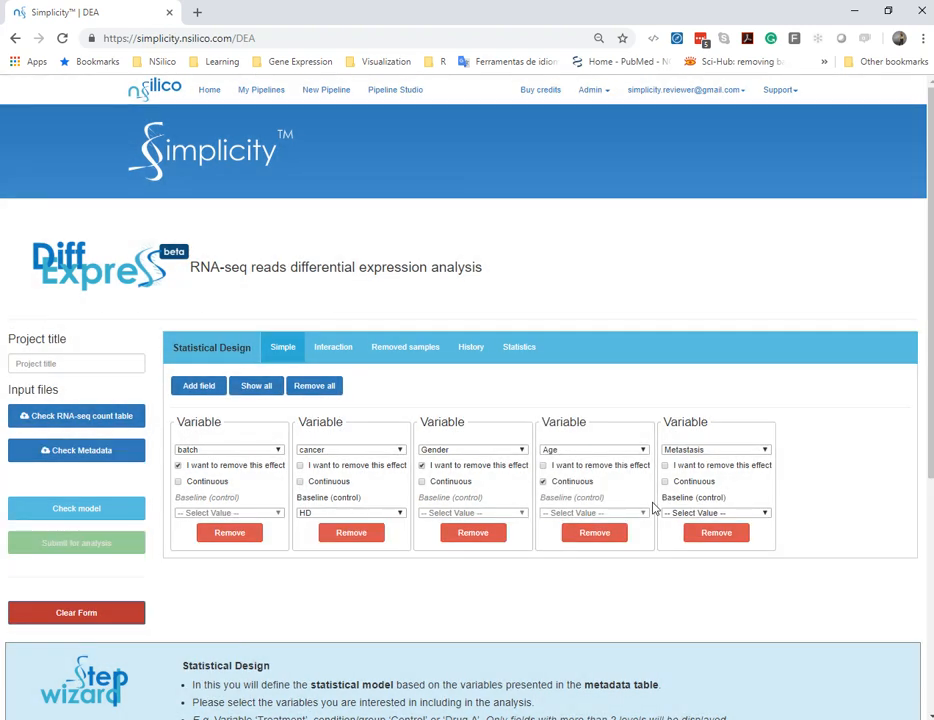
Set N as the baseline of the Metastasis variable in the simple design
click(755, 514)
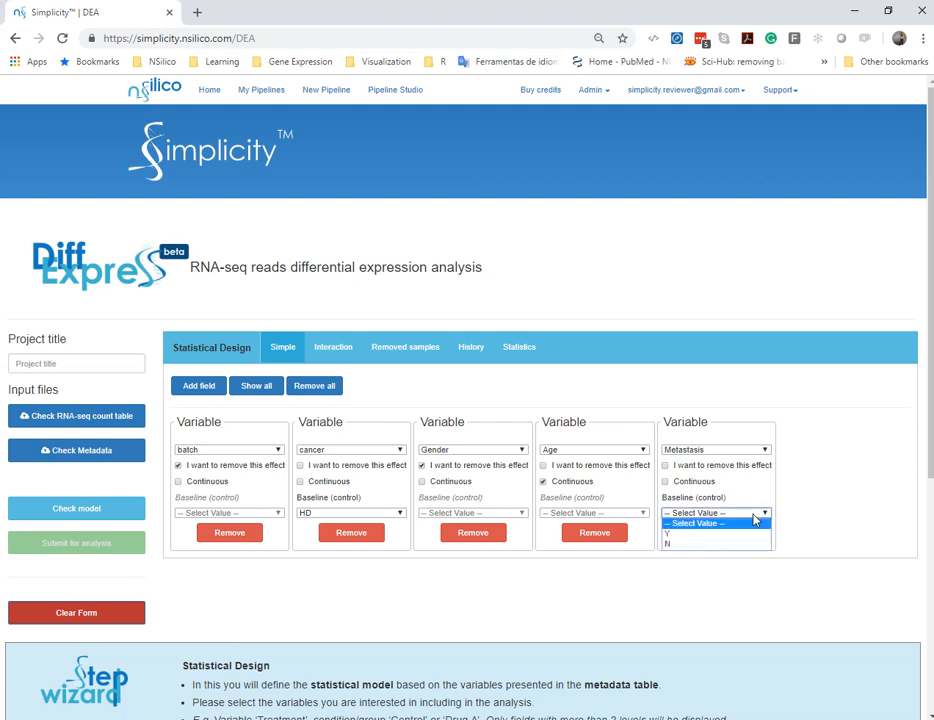
click(703, 545)
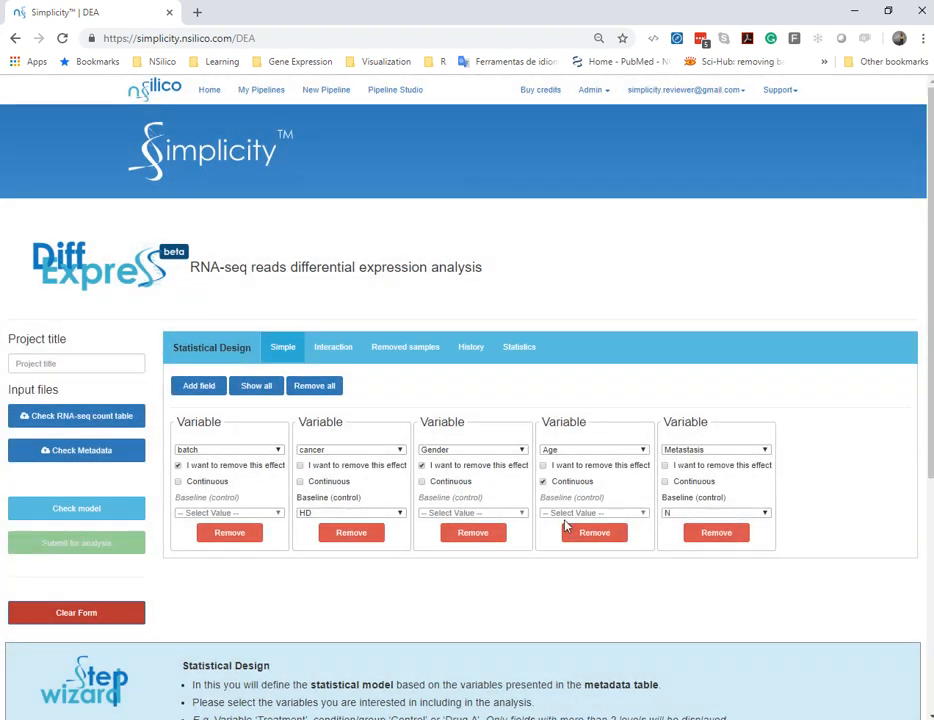
Look through the removed samples, history and statistics sections of the statistical design, and return to the simple design
scroll(584, 418, down, 3)
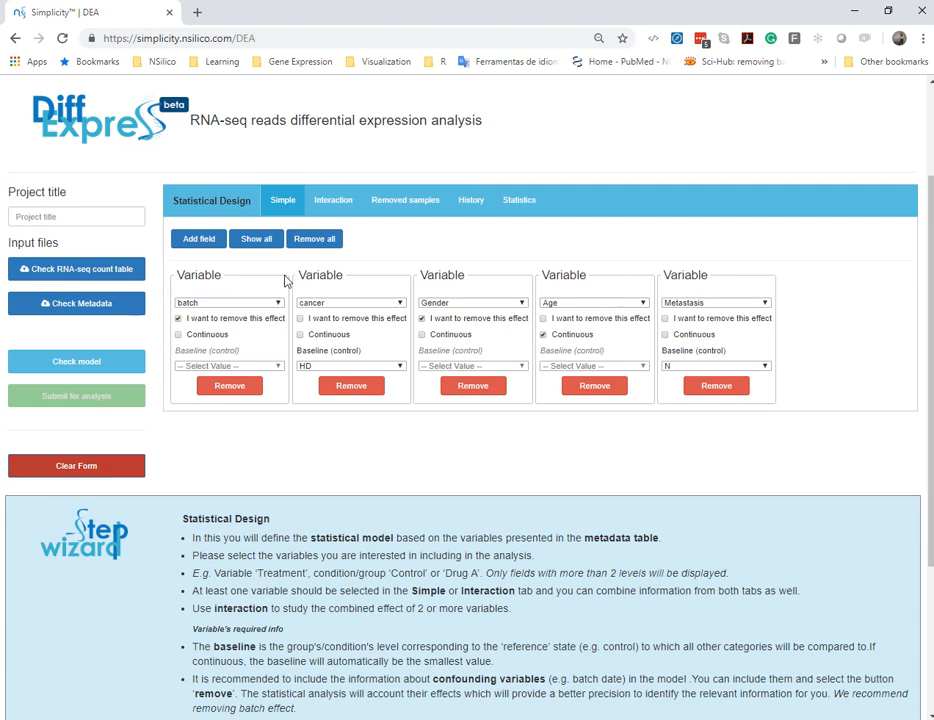
click(411, 201)
click(484, 241)
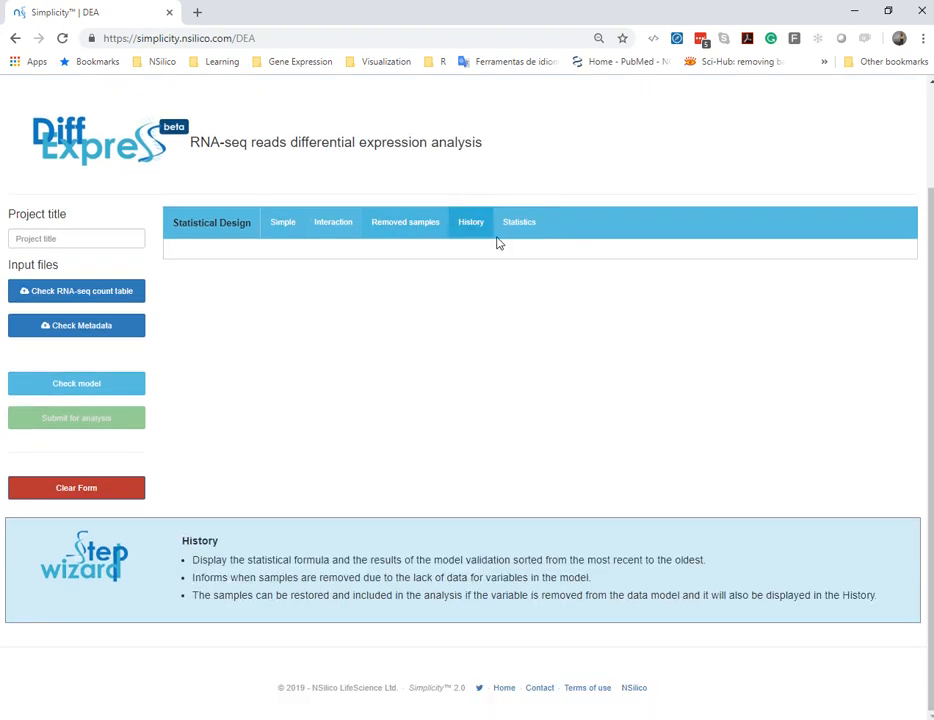
click(520, 226)
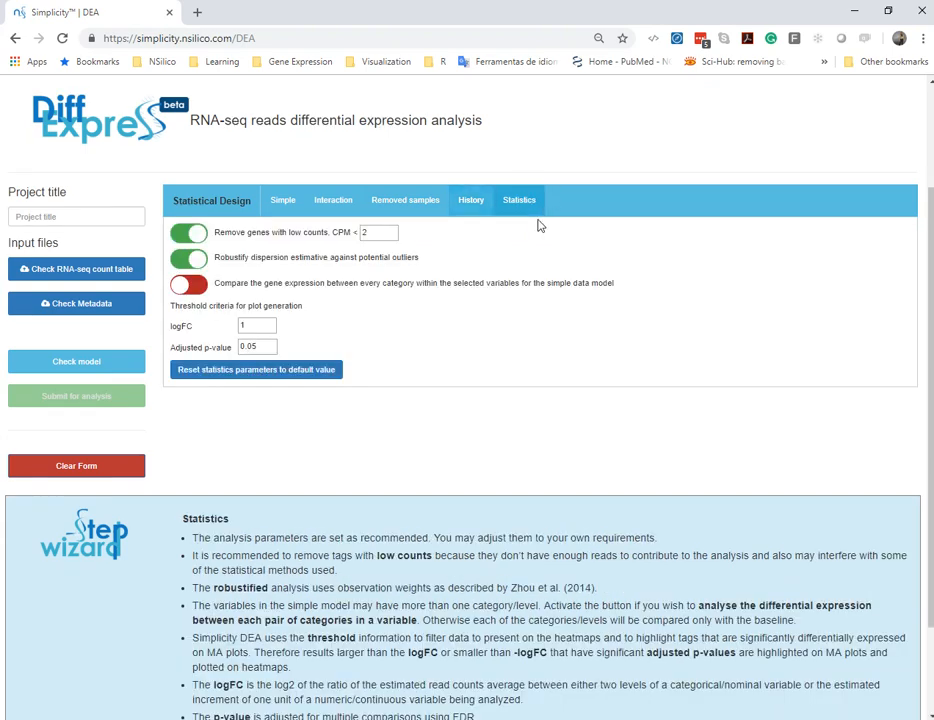
click(325, 203)
click(288, 207)
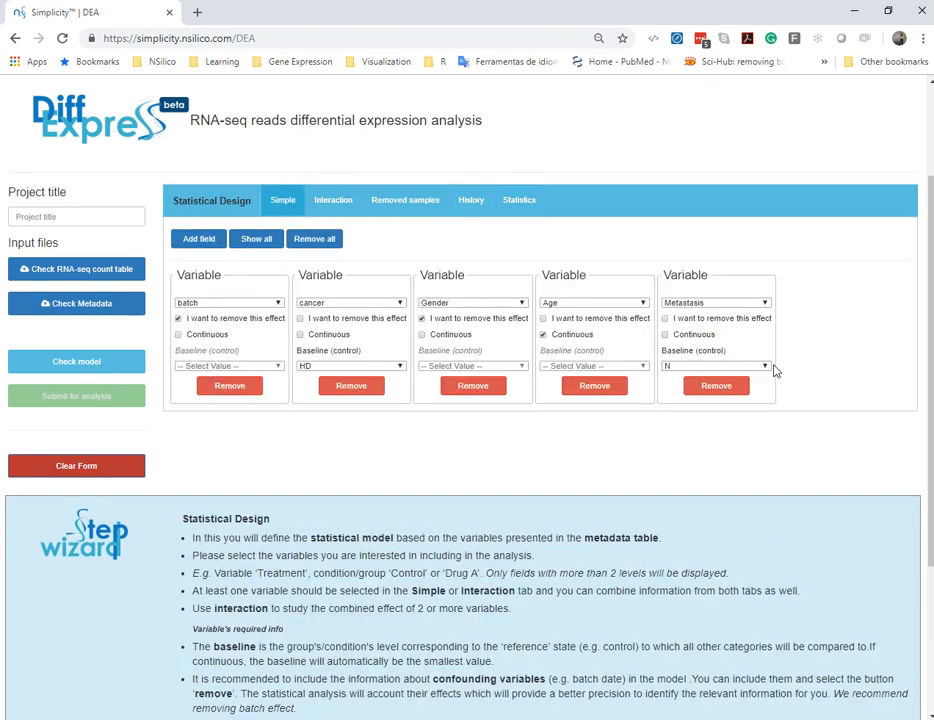
scroll(757, 480, up, 3)
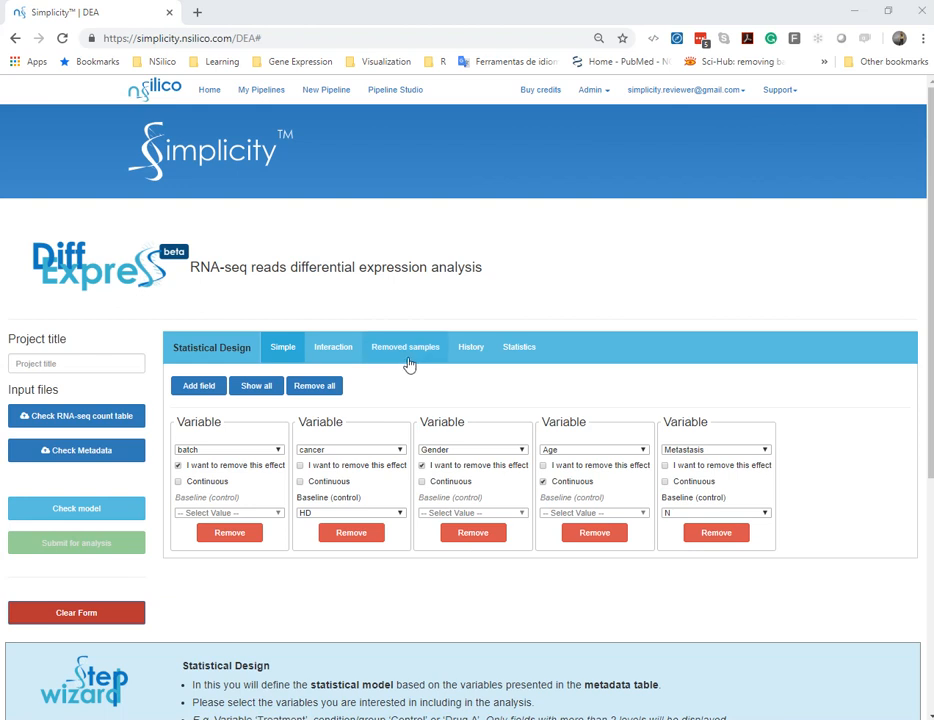
Set the logFC plot threshold to 2 and enable the gene expression comparison between every category of the simple model
click(522, 352)
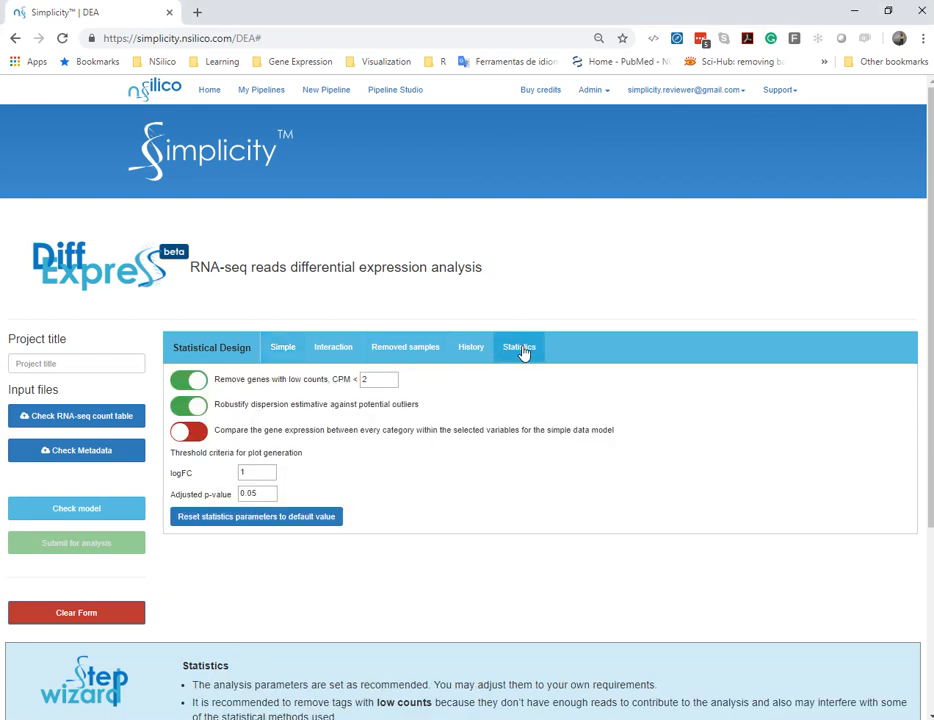
click(270, 472)
click(182, 433)
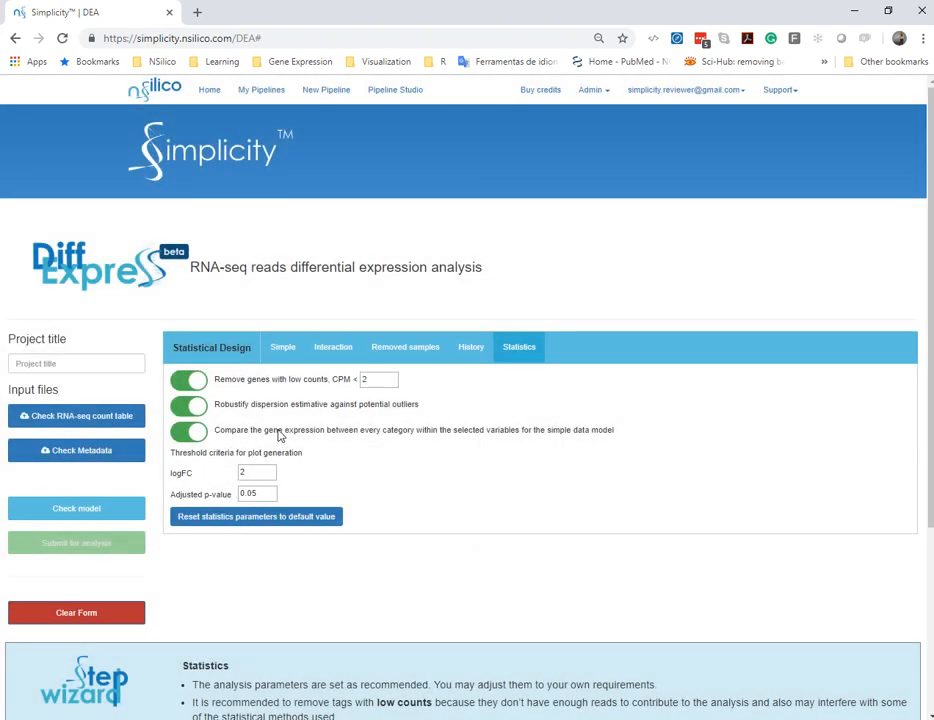
Review the cancer variable's baseline options, keeping HD, and disable the gene expression comparison between every category
click(284, 352)
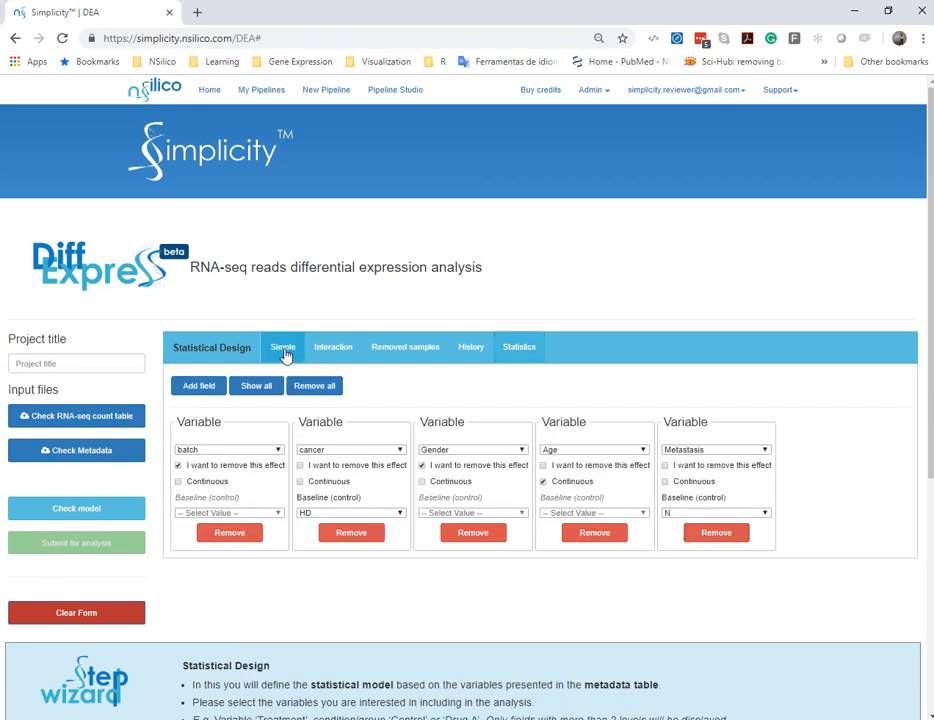
click(390, 516)
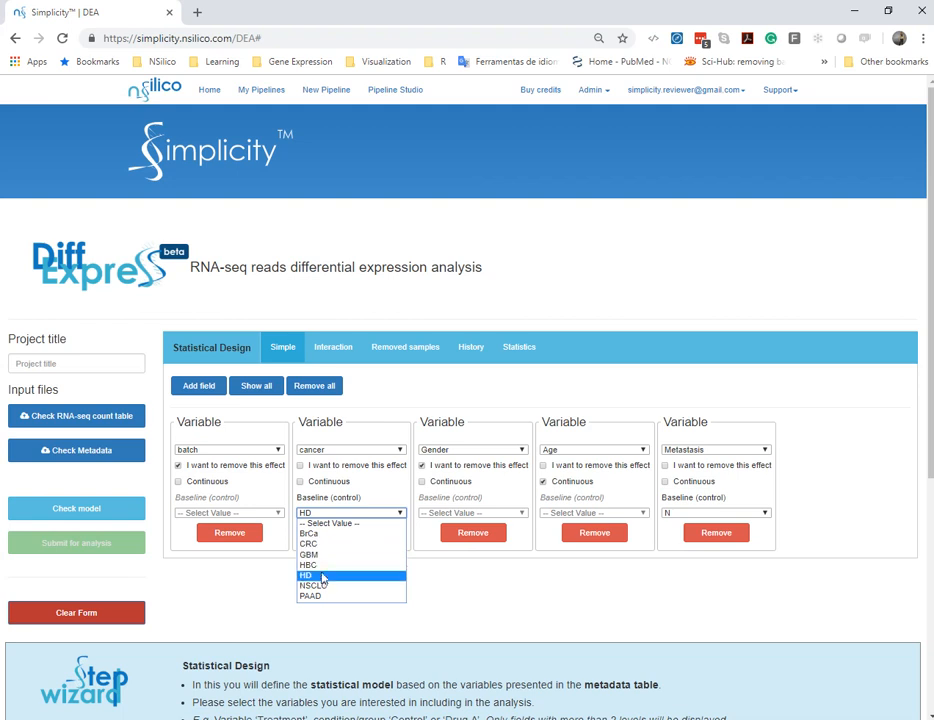
click(377, 577)
click(524, 348)
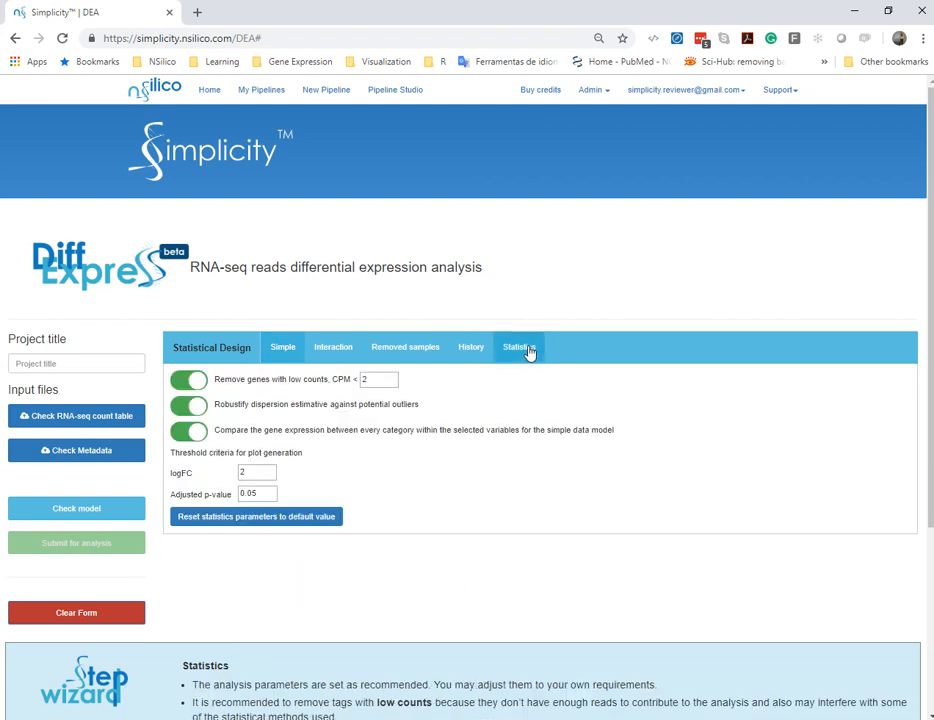
click(203, 438)
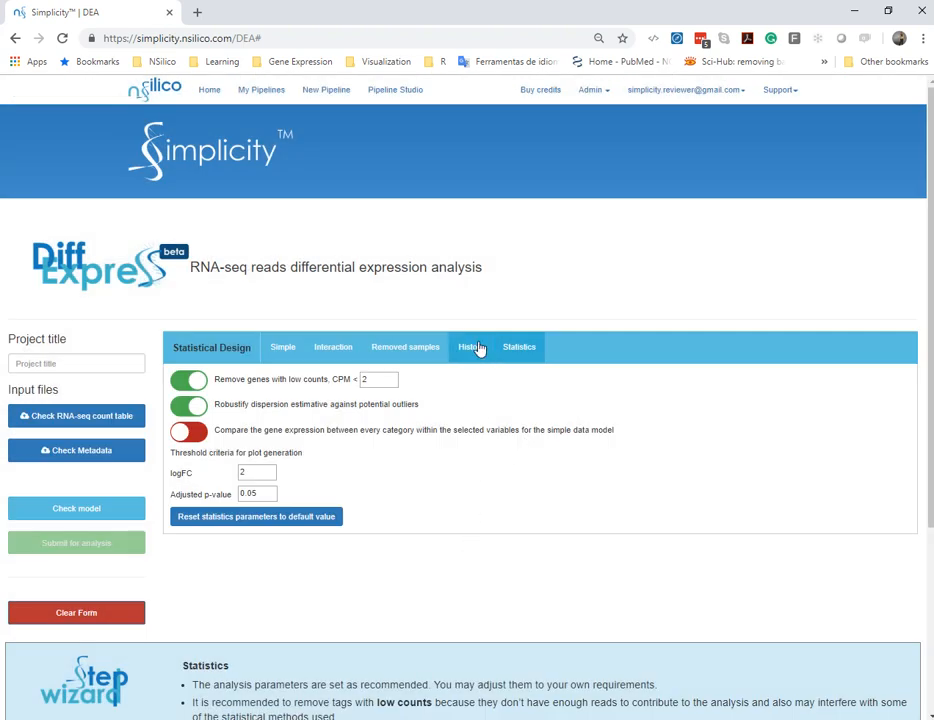
Add an interaction between the Metastasis and cancer variables to the statistical design
click(346, 352)
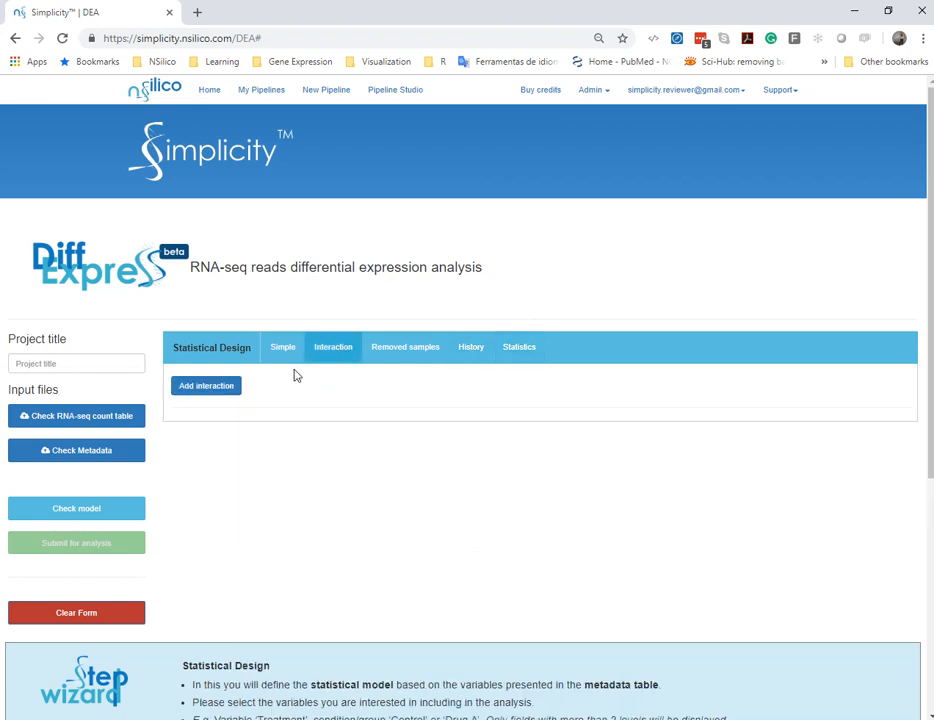
click(221, 392)
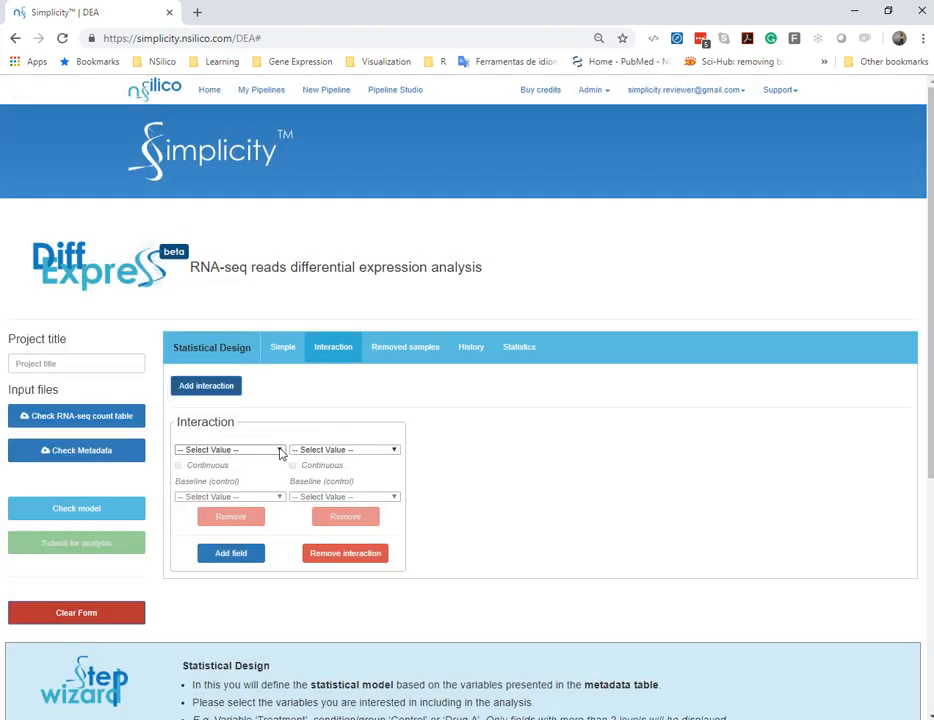
click(281, 453)
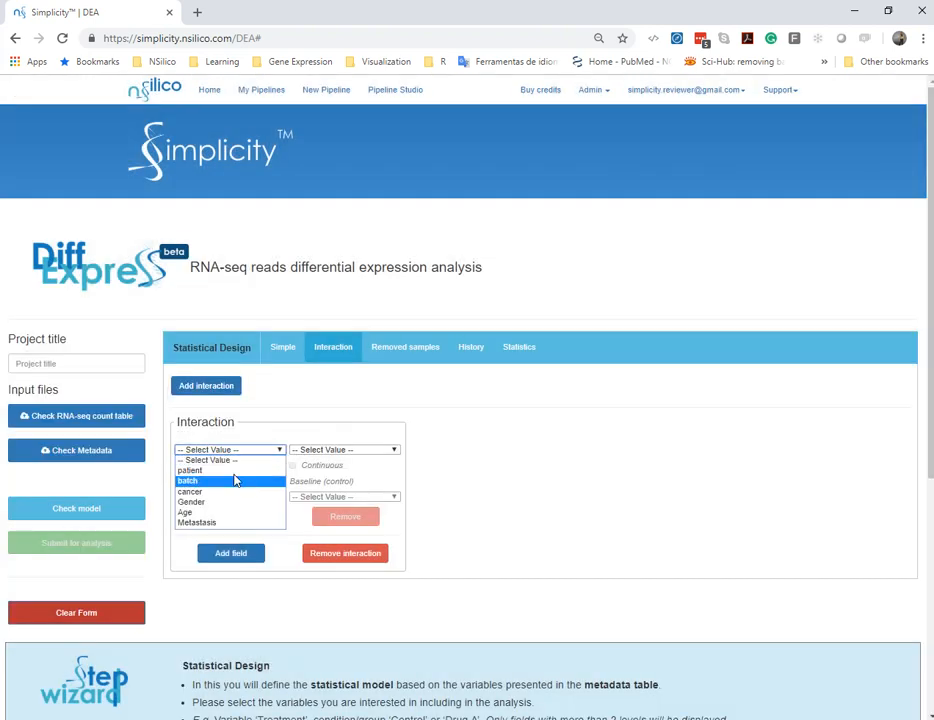
click(229, 522)
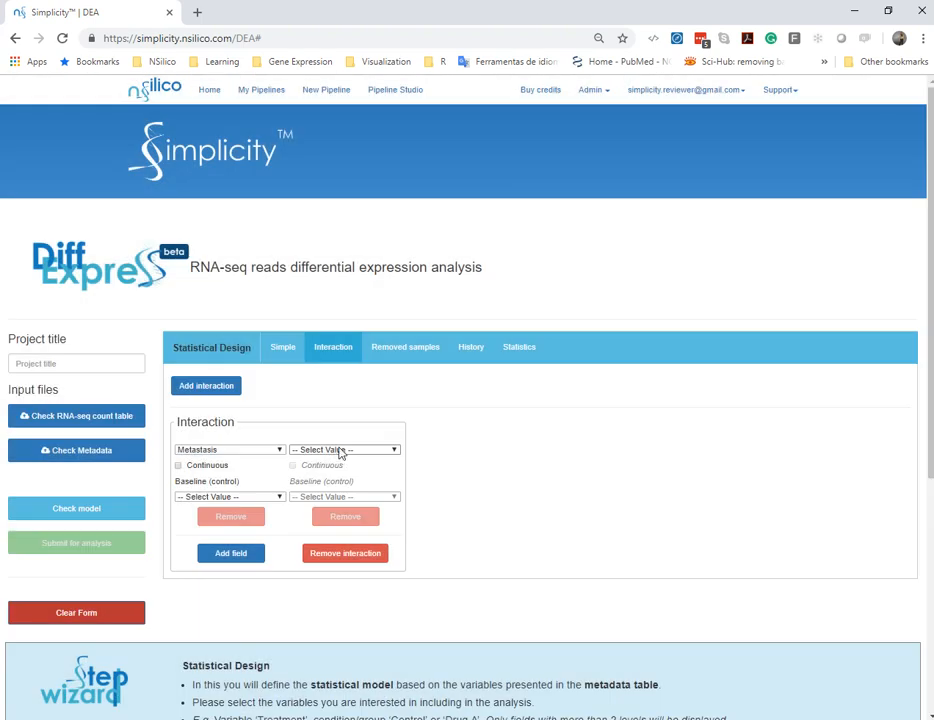
click(340, 450)
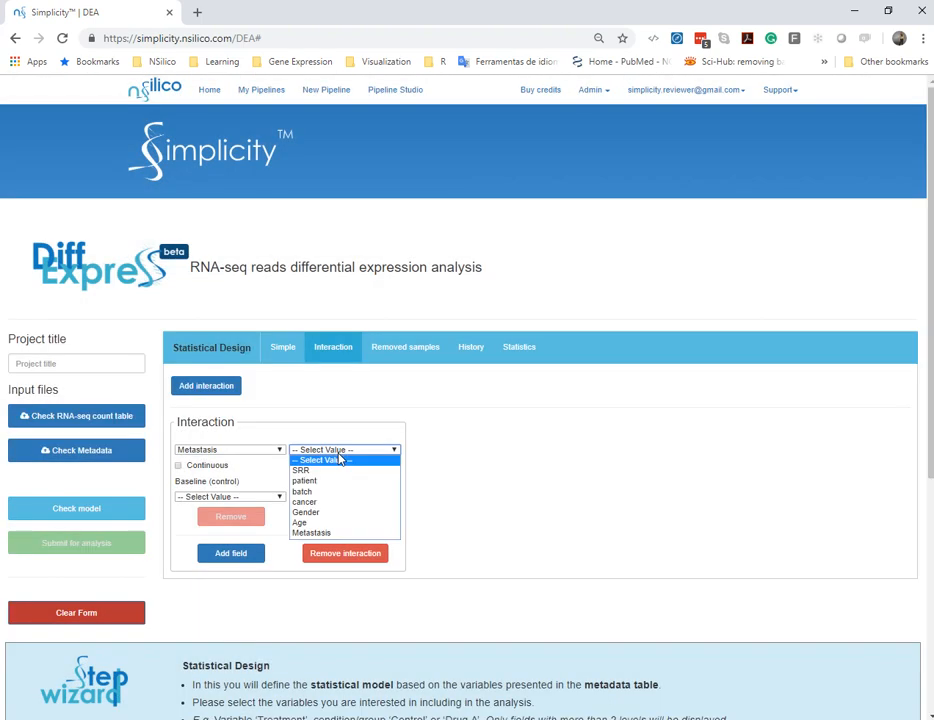
click(337, 503)
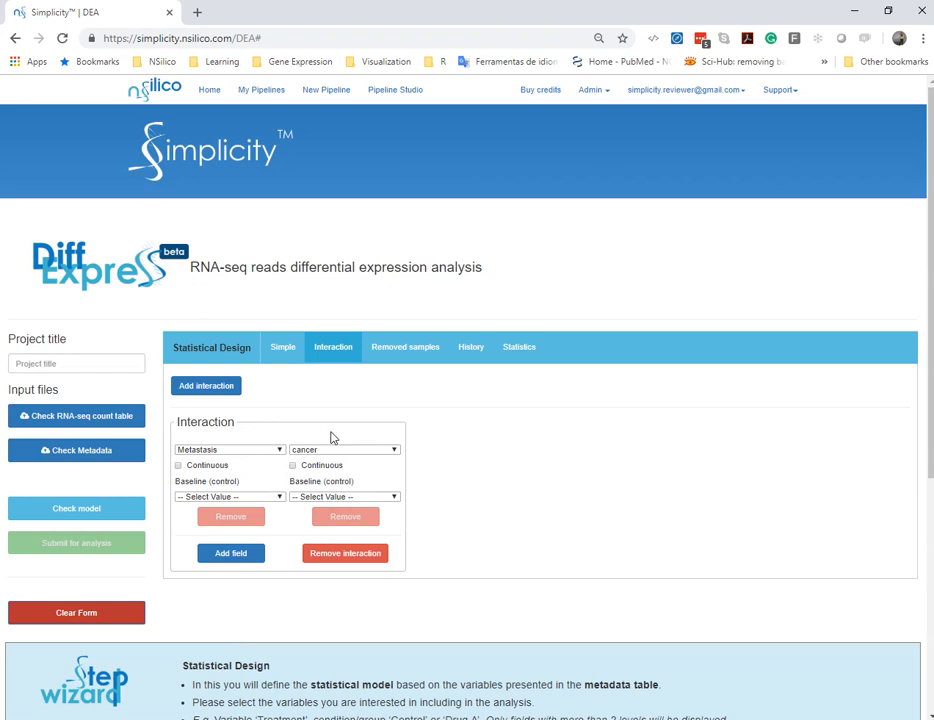
Set the interaction's baselines to N for Metastasis and HD for cancer
click(270, 497)
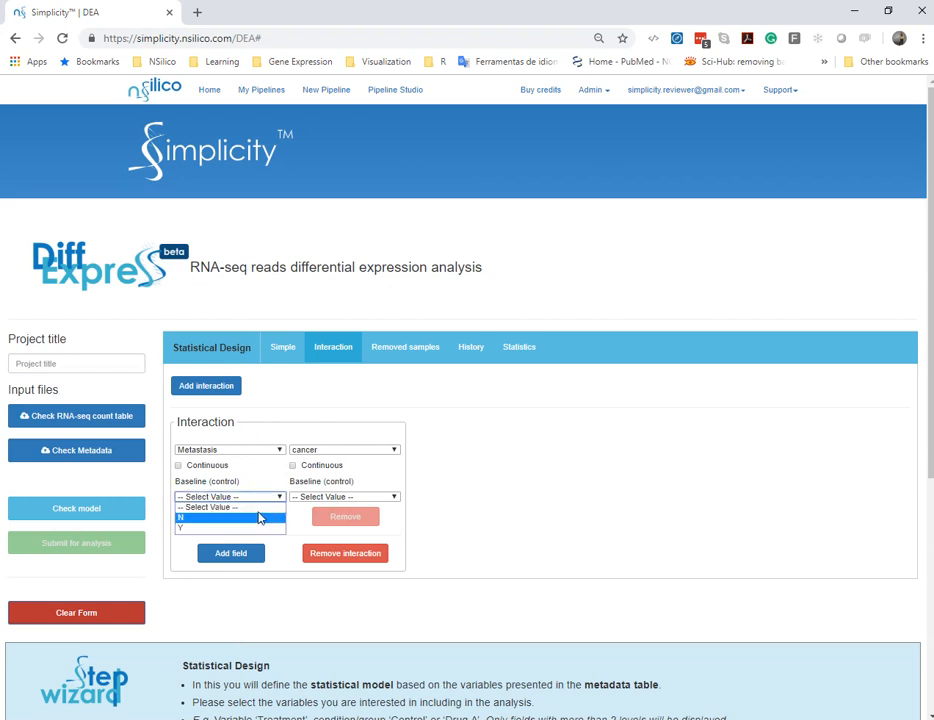
click(257, 521)
click(318, 498)
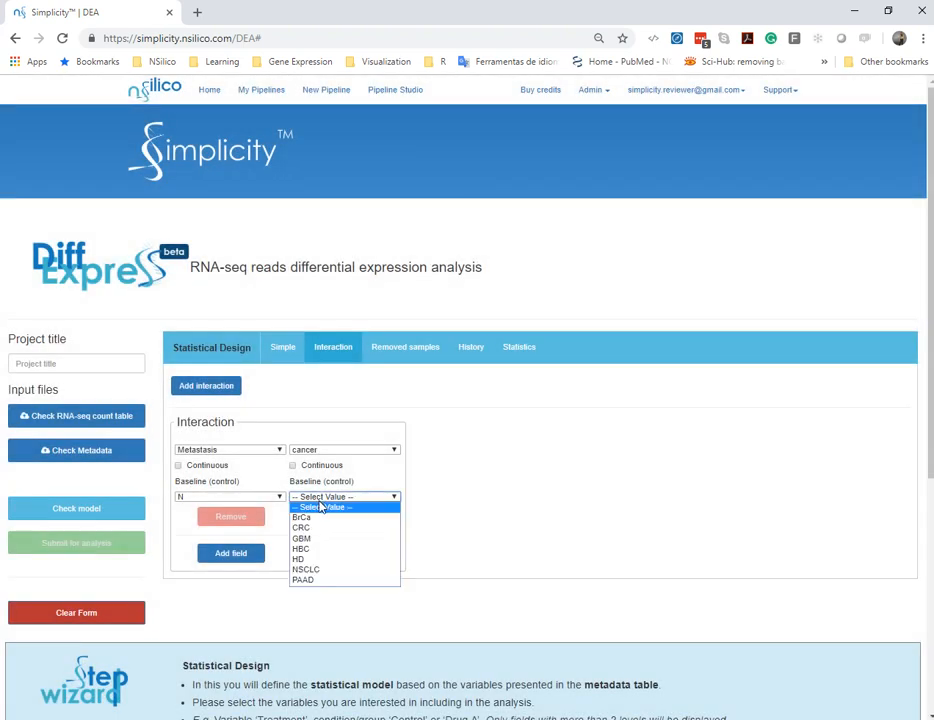
click(319, 560)
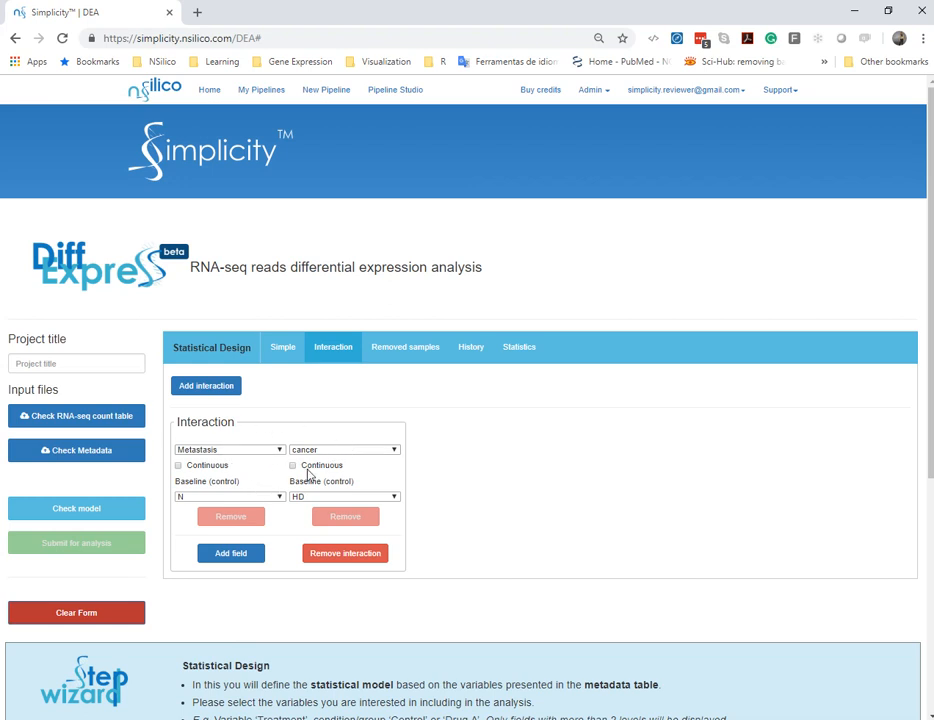
Check the statistical model and choose to remove the Metastasis:cancer interaction
click(117, 512)
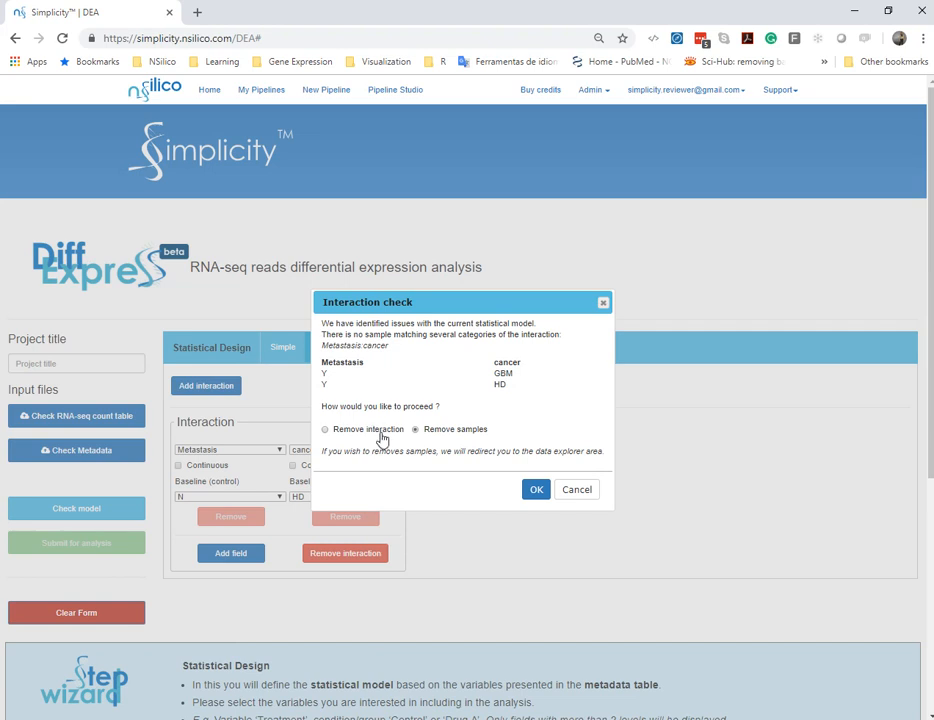
click(537, 490)
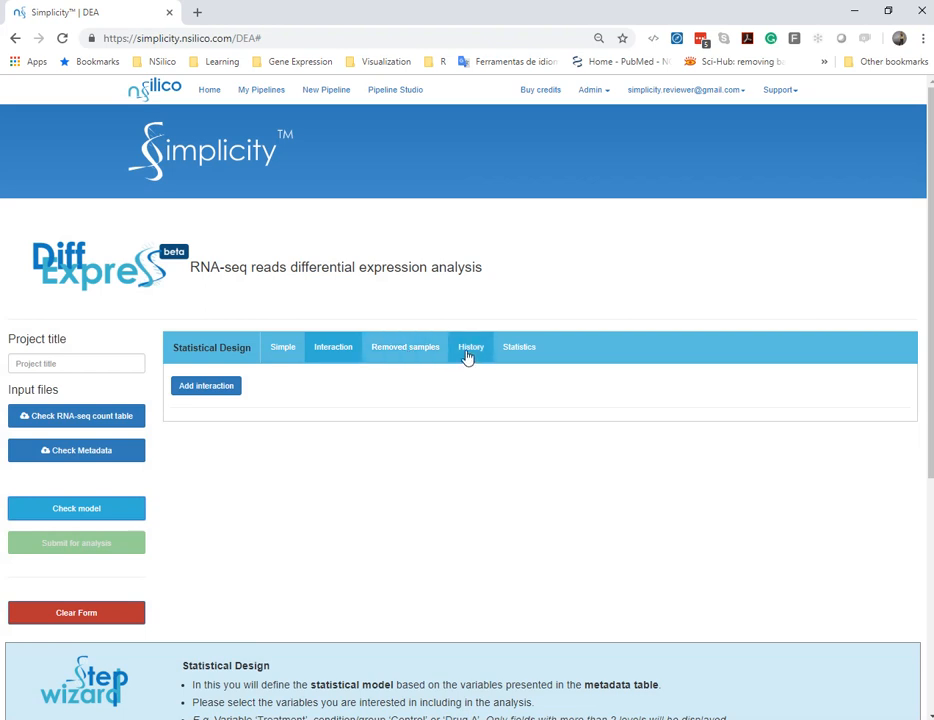
Return to the simple design and check the statistical model again
click(280, 347)
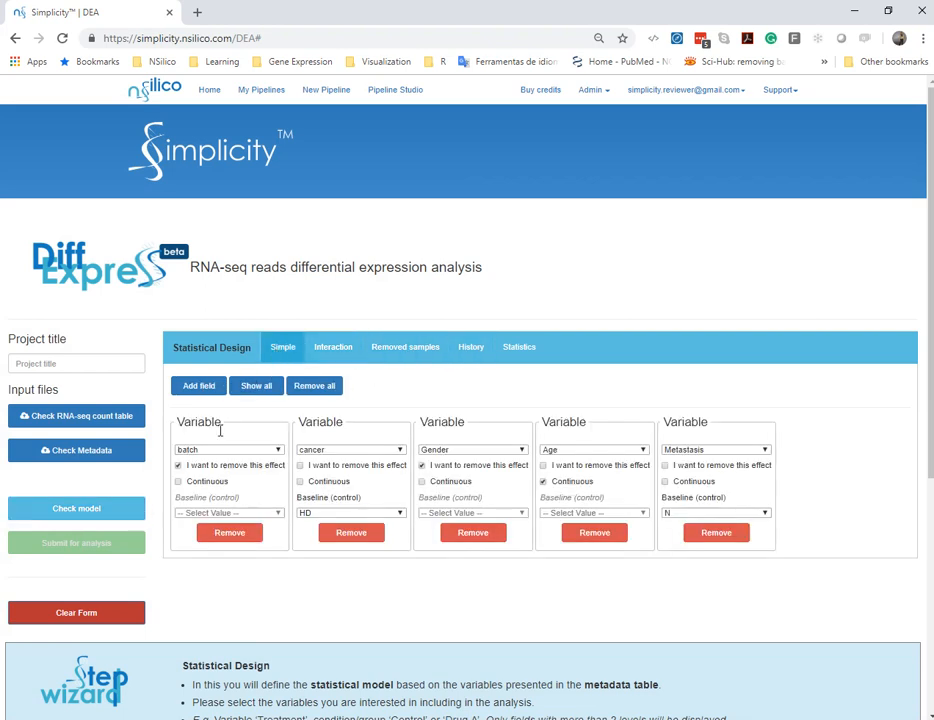
click(135, 509)
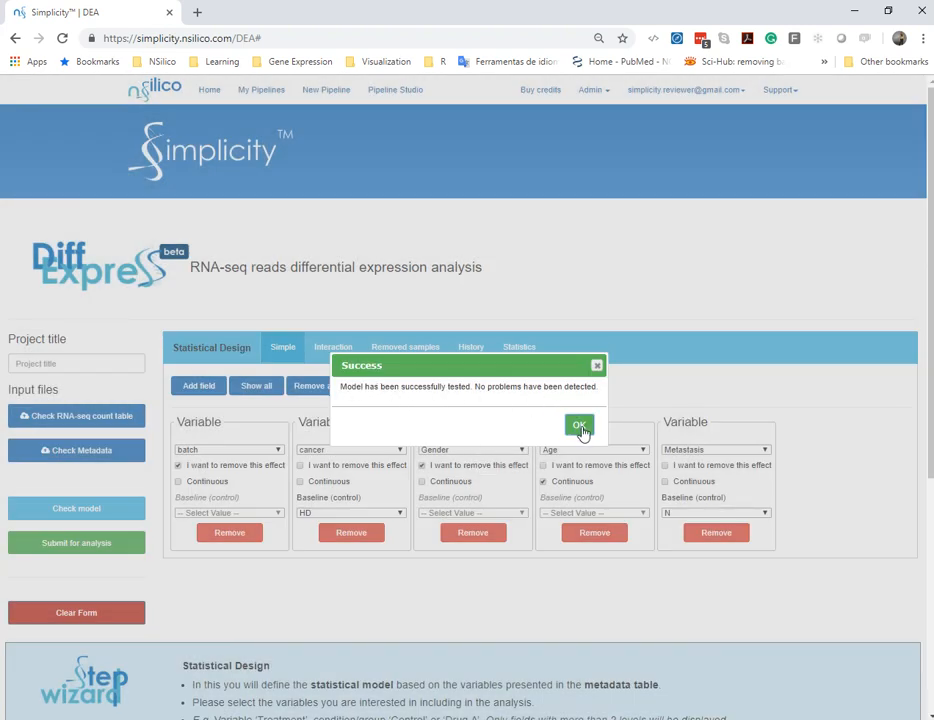
click(580, 425)
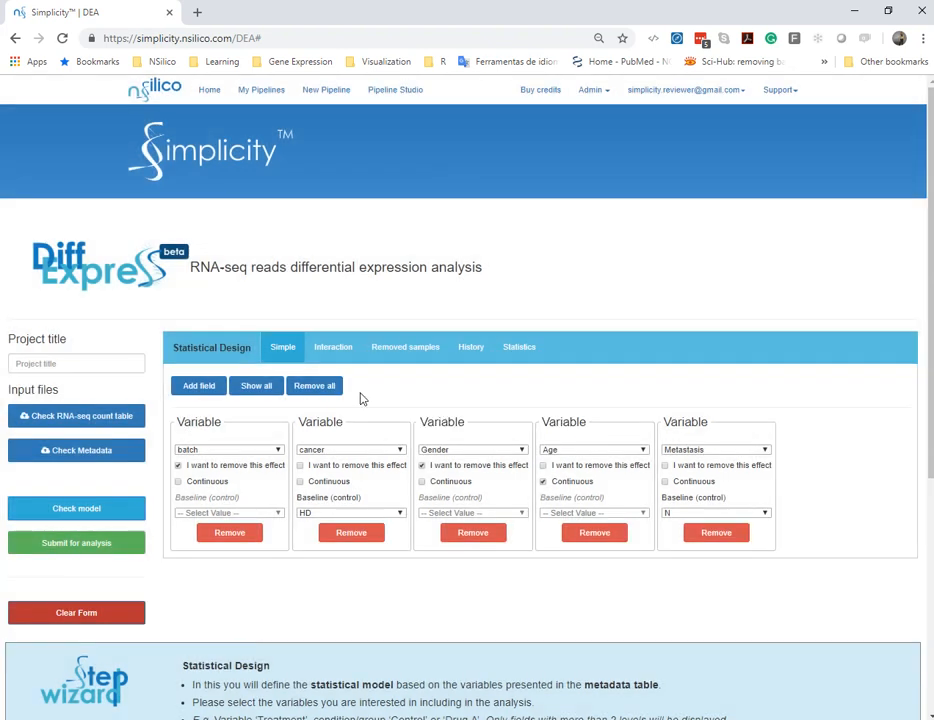
Title the project "example", submit it for analysis, and choose to submit a new DEA using this data
click(62, 363)
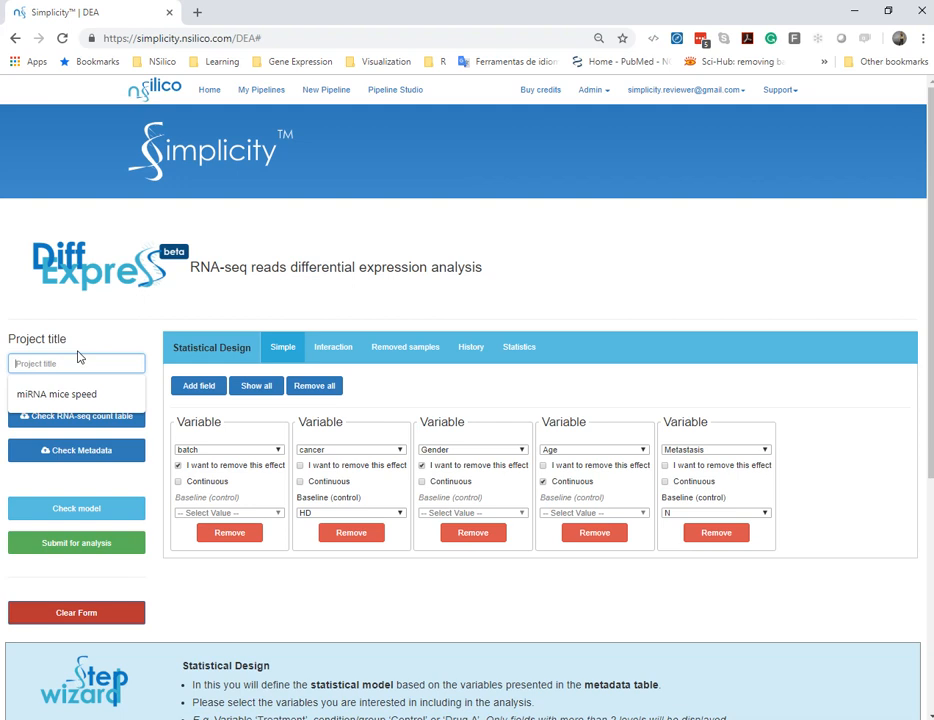
text(example)
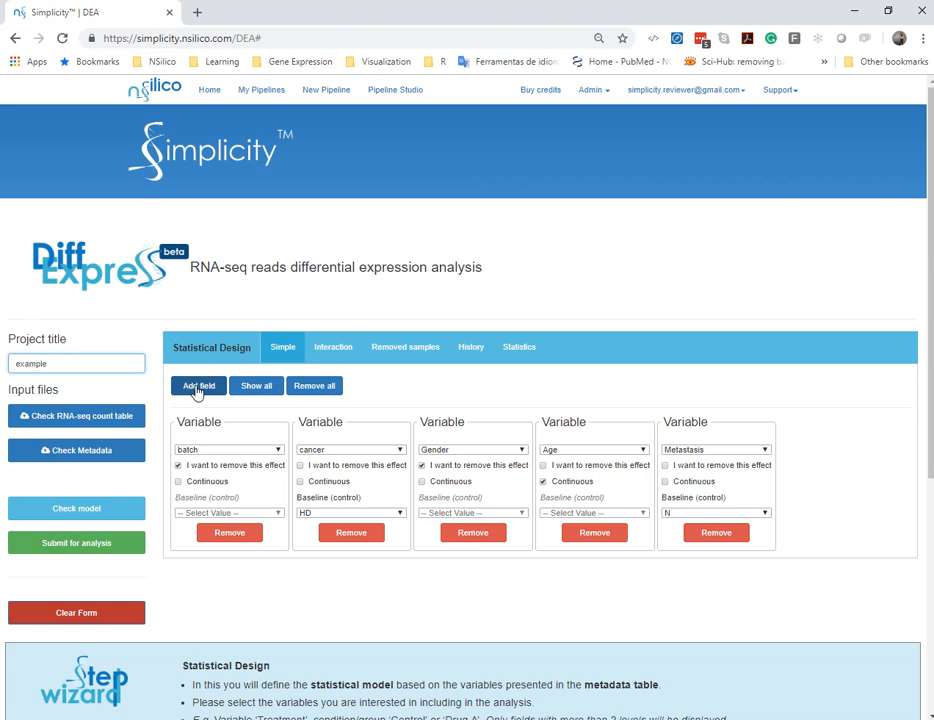
click(118, 552)
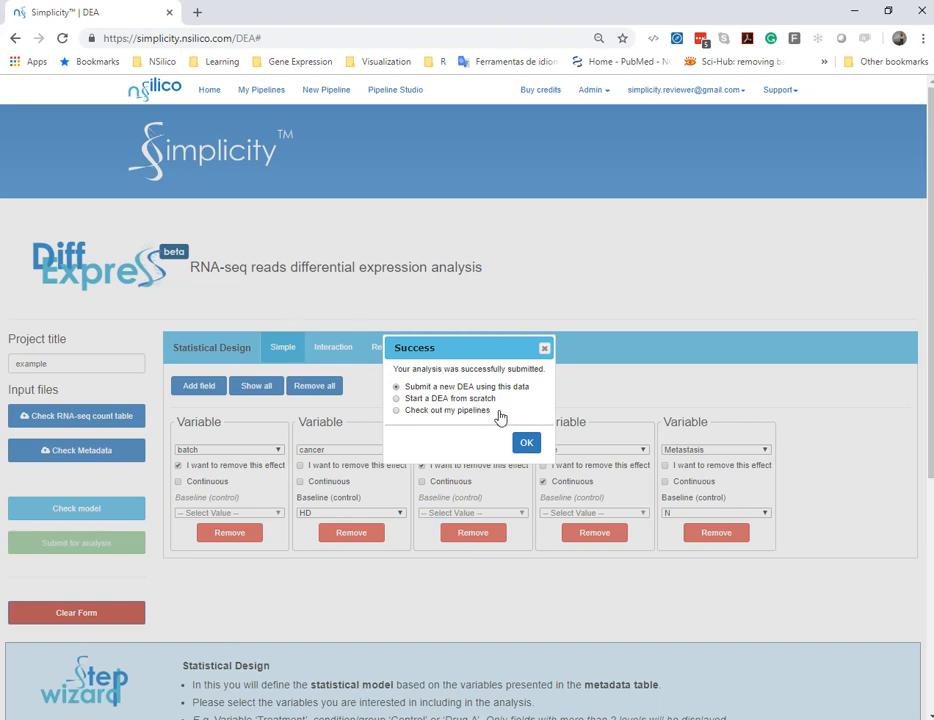
click(527, 444)
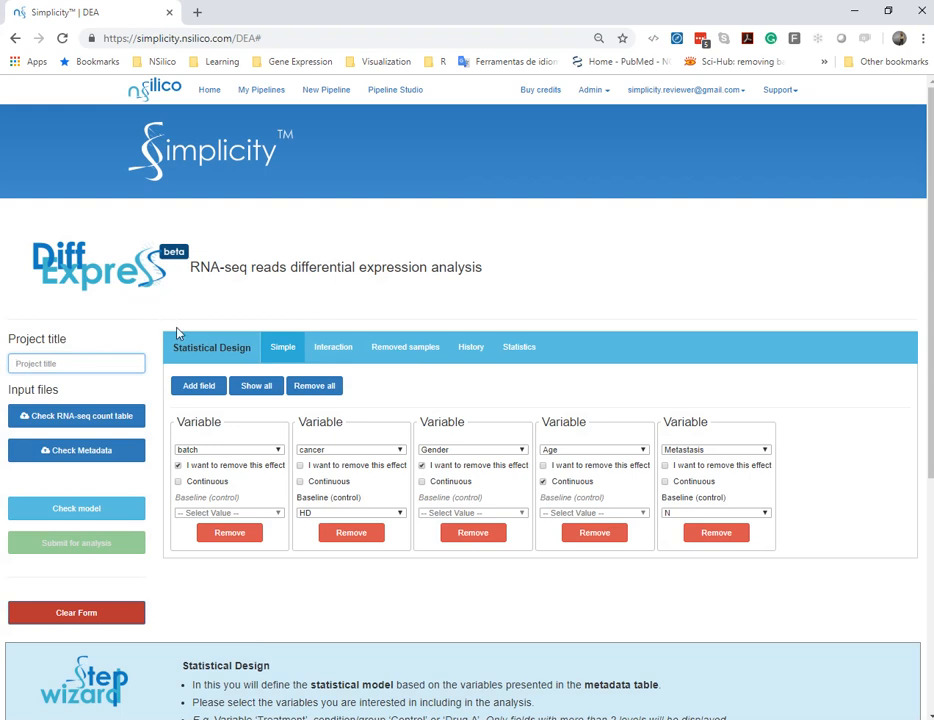
Review the removed samples and the model check history, examining the Metastasis:cancer term in the checked formula
click(429, 350)
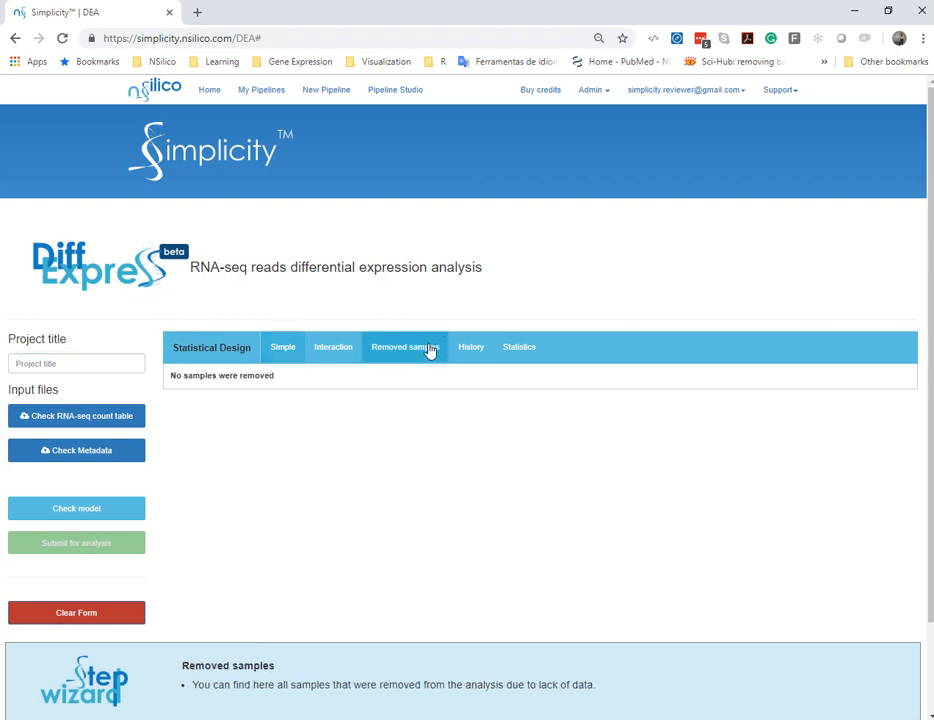
click(476, 357)
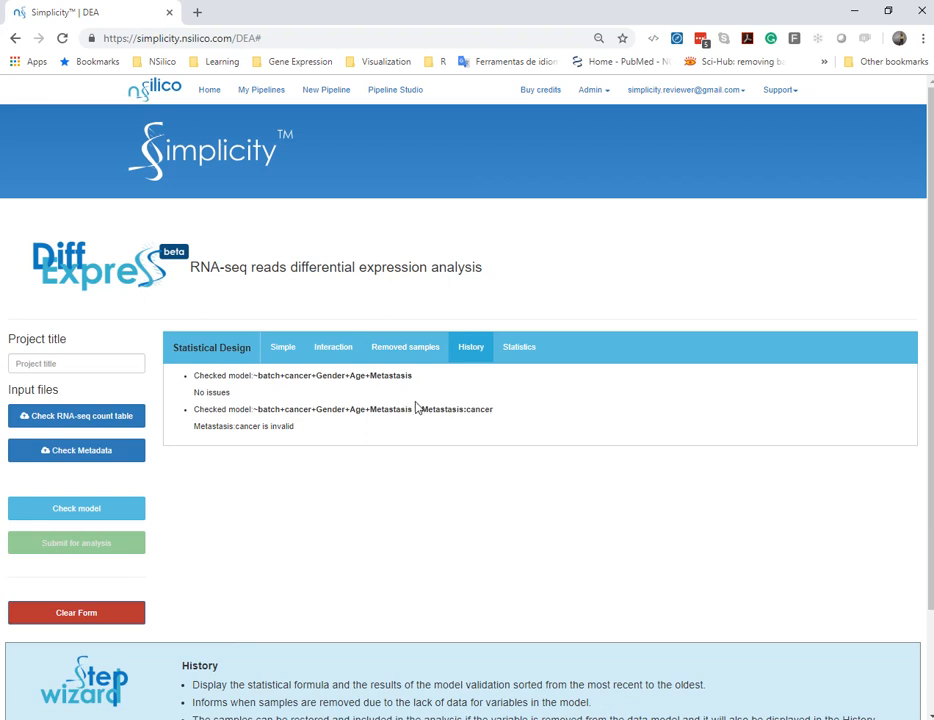
drag(422, 409, 494, 411)
Add an interaction between the cancer and Metastasis variables to the statistical design
click(335, 349)
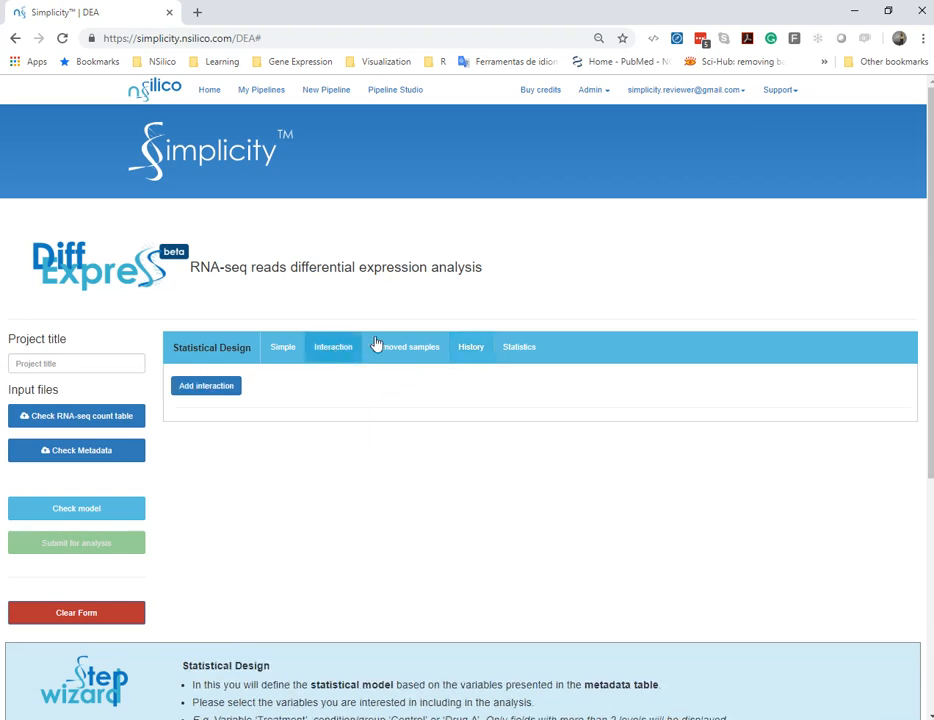
click(222, 386)
click(272, 450)
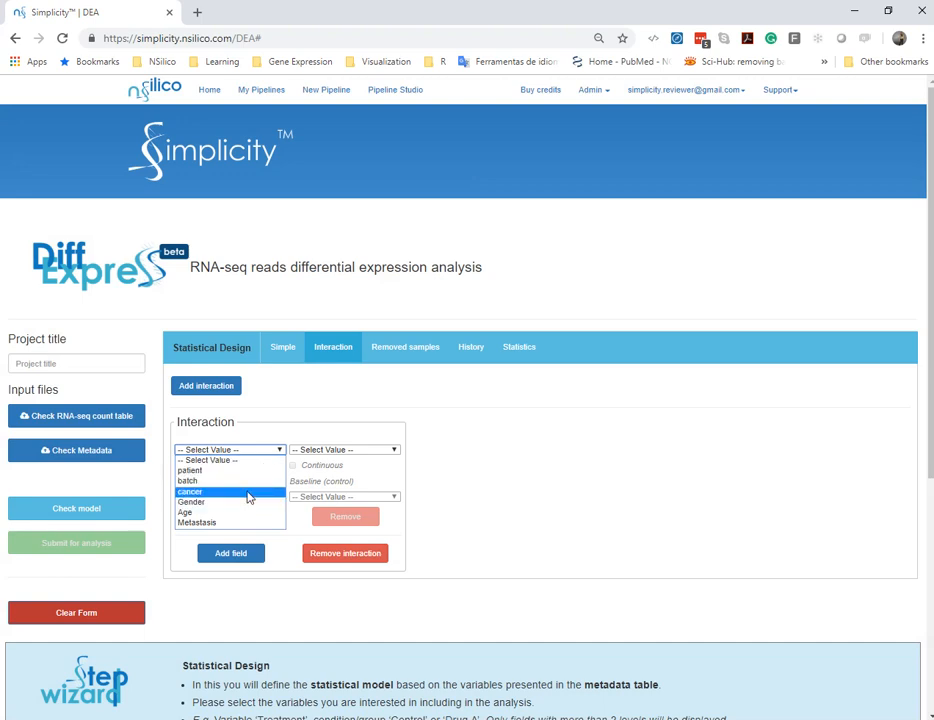
click(249, 492)
click(336, 449)
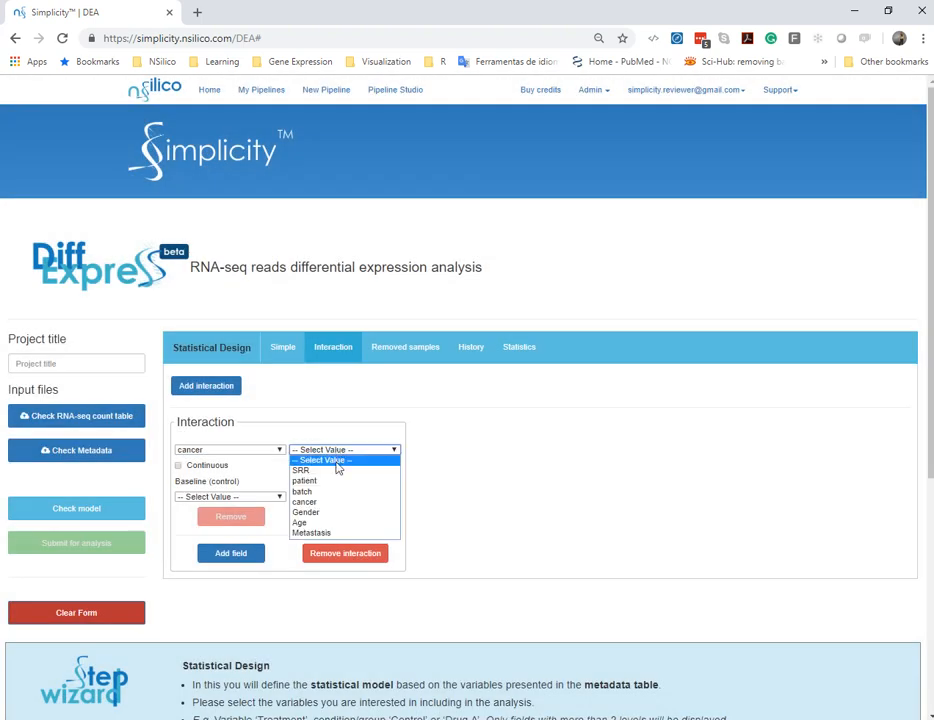
click(392, 532)
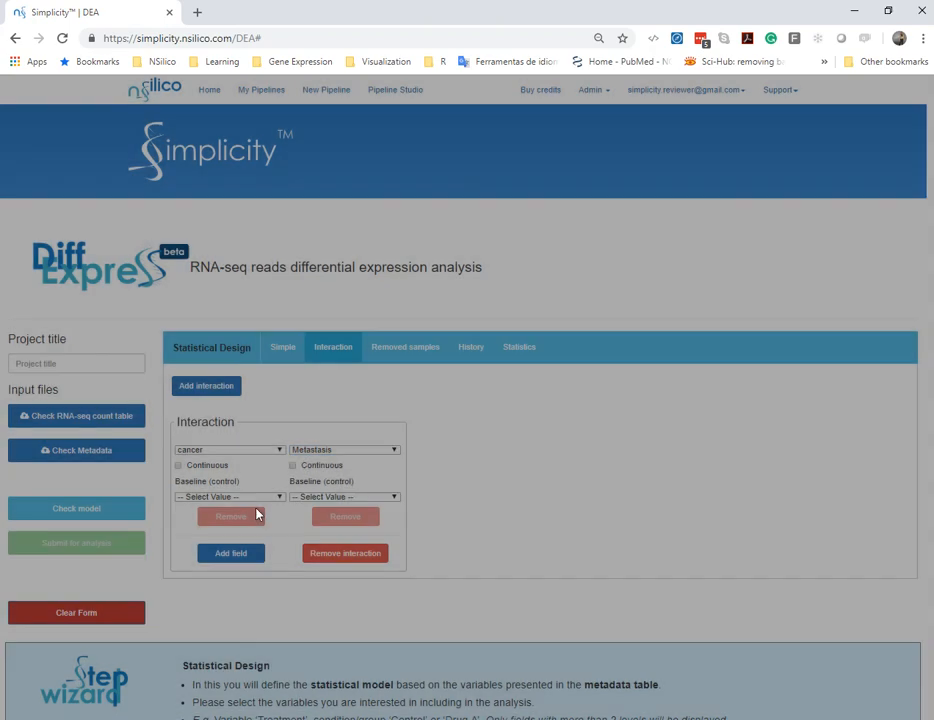
Set the interaction baselines to HD for cancer and N for Metastasis
click(264, 498)
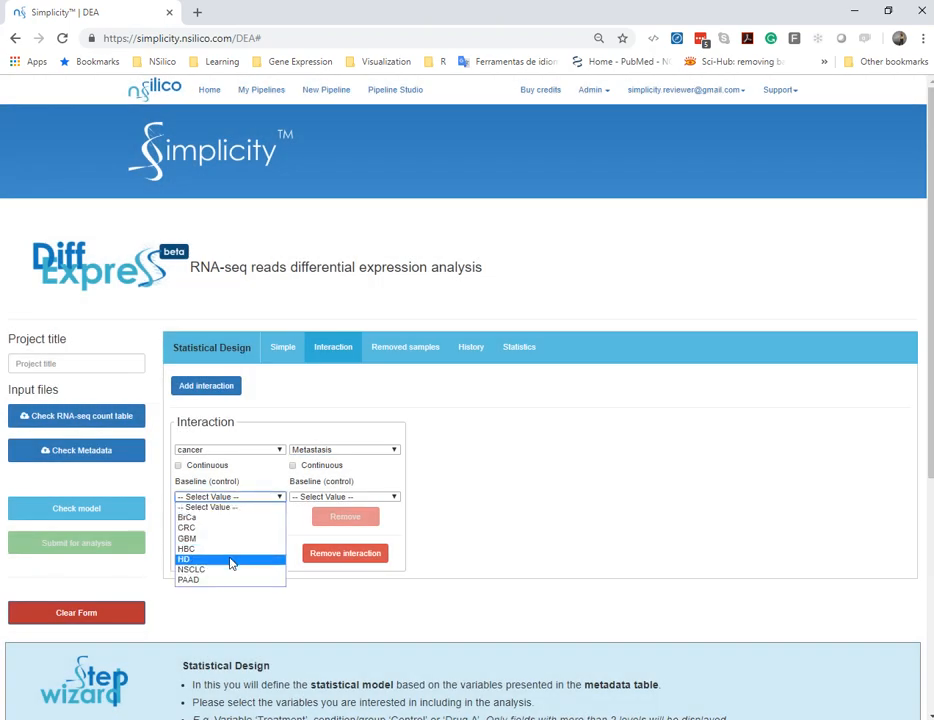
click(231, 560)
click(325, 497)
click(310, 518)
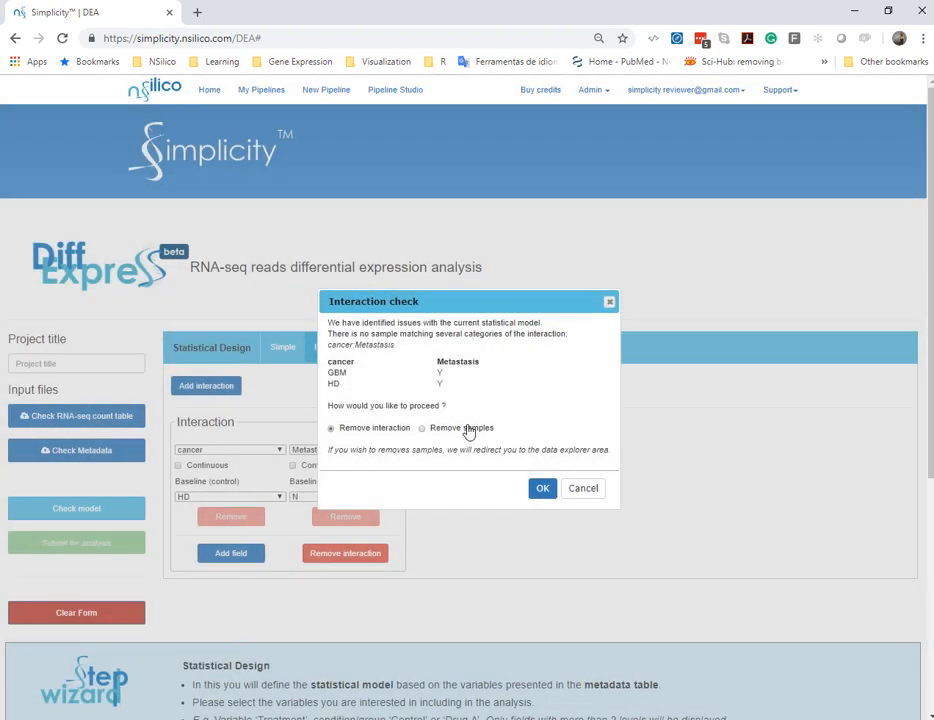
Resolve the cancer:Metastasis conflict by removing the GBM and HD cancer samples
click(469, 430)
click(541, 490)
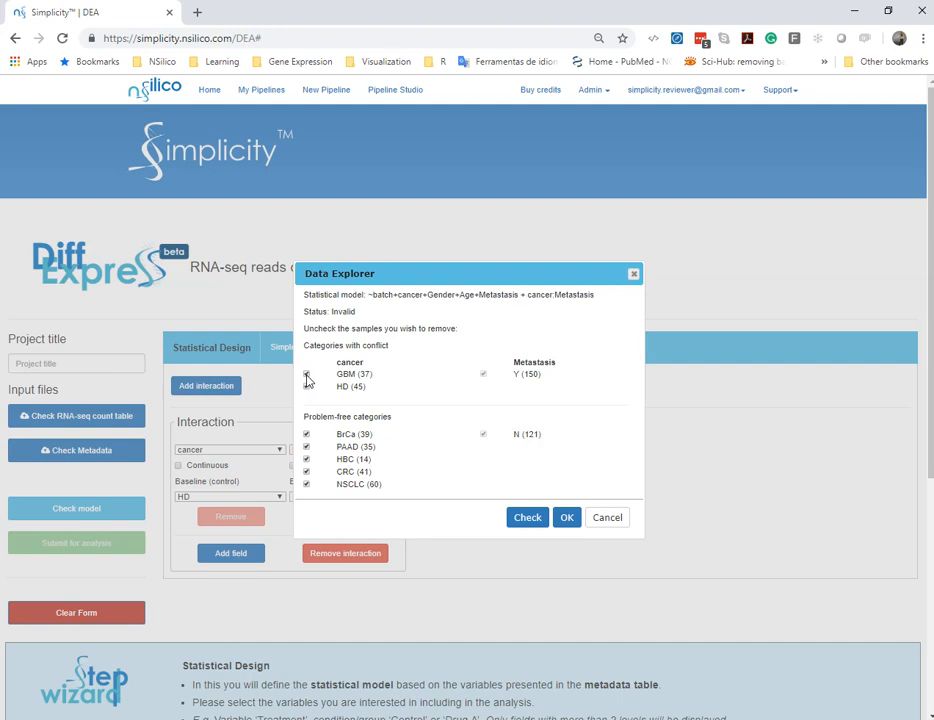
click(307, 387)
click(566, 519)
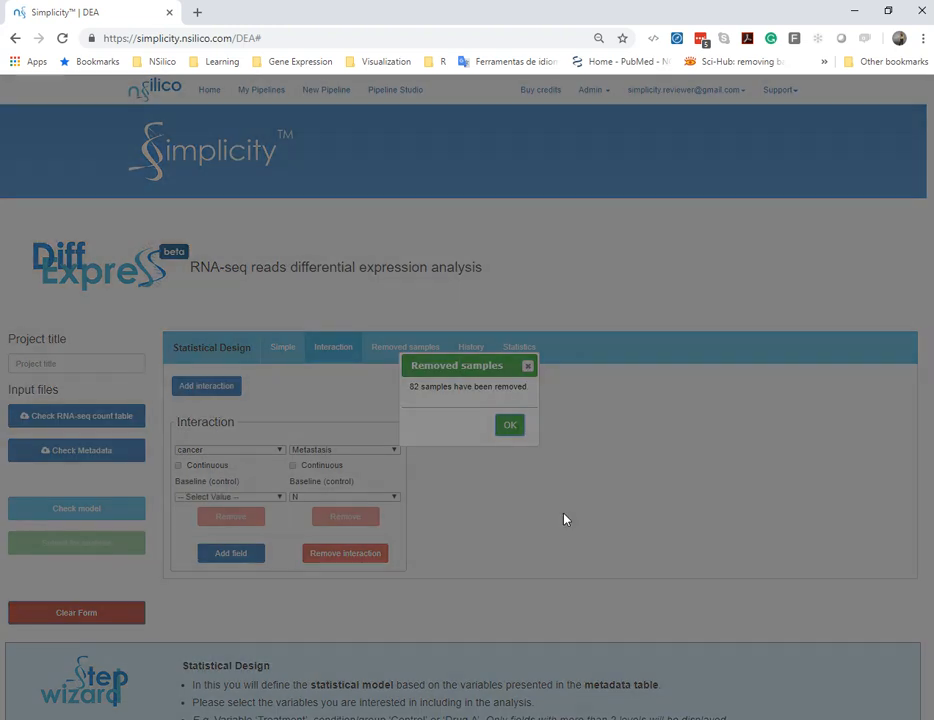
click(510, 426)
Review the removed samples entry for the cancer:Metastasis interaction
click(418, 356)
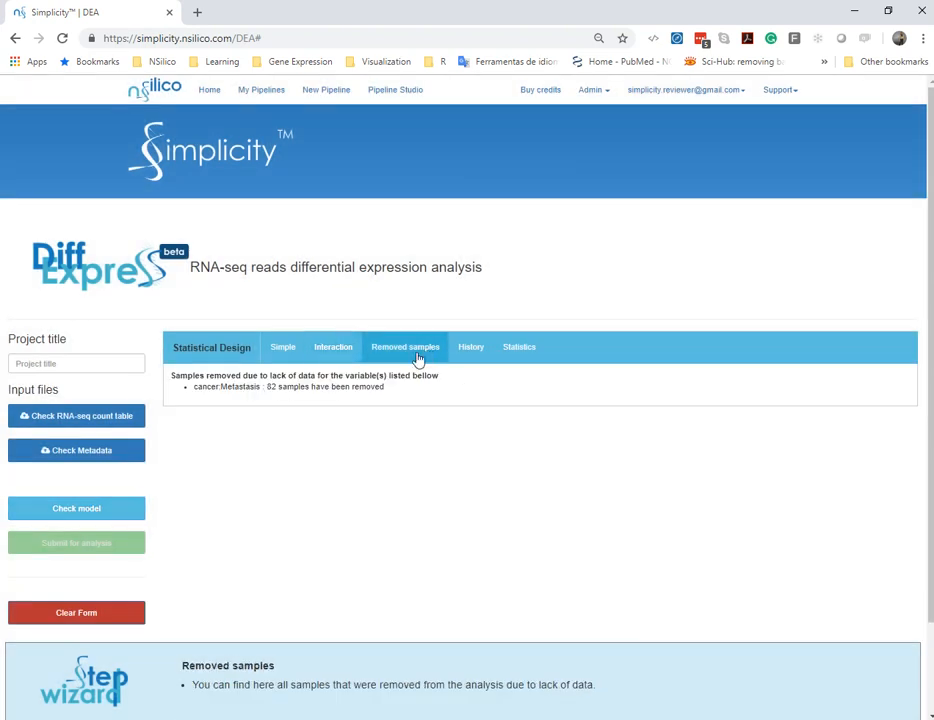
drag(267, 387, 386, 388)
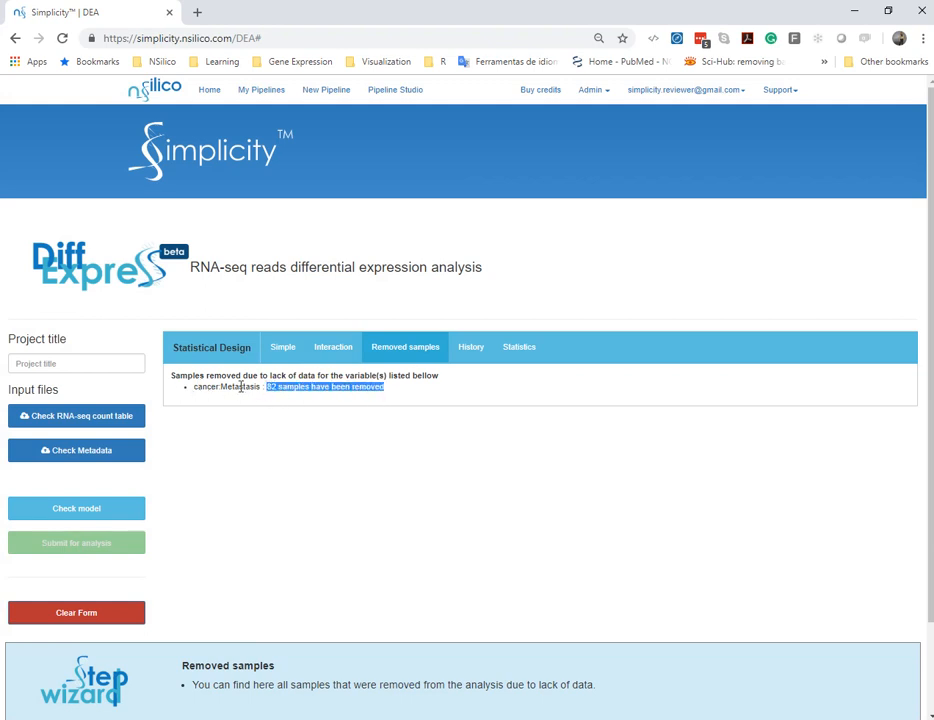
drag(195, 387, 262, 386)
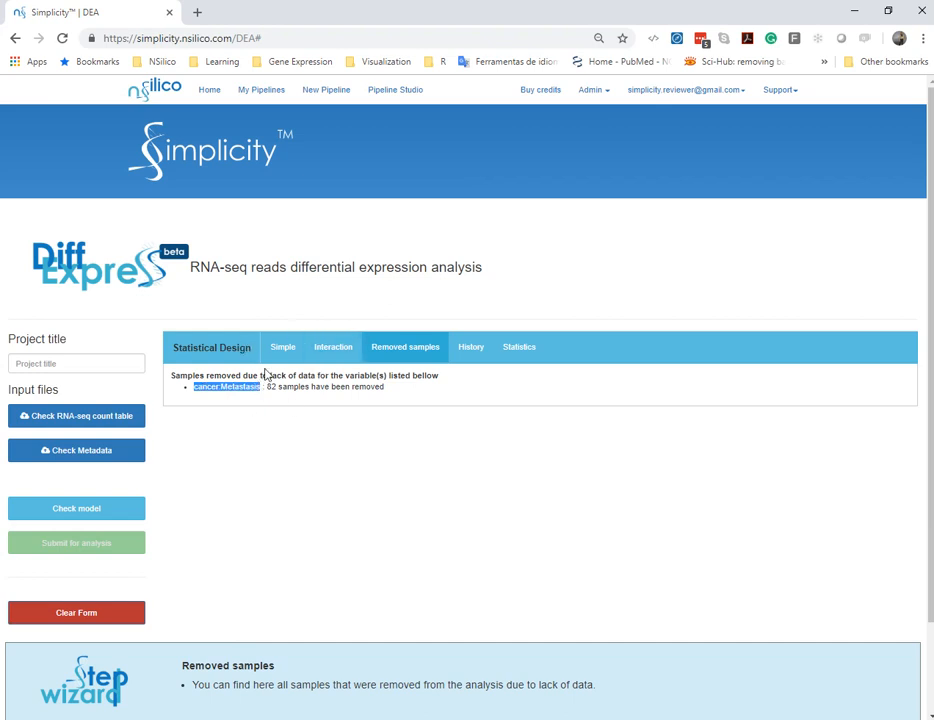
Set the cancer baseline to NSCLC in both the simple design and the interaction
click(289, 356)
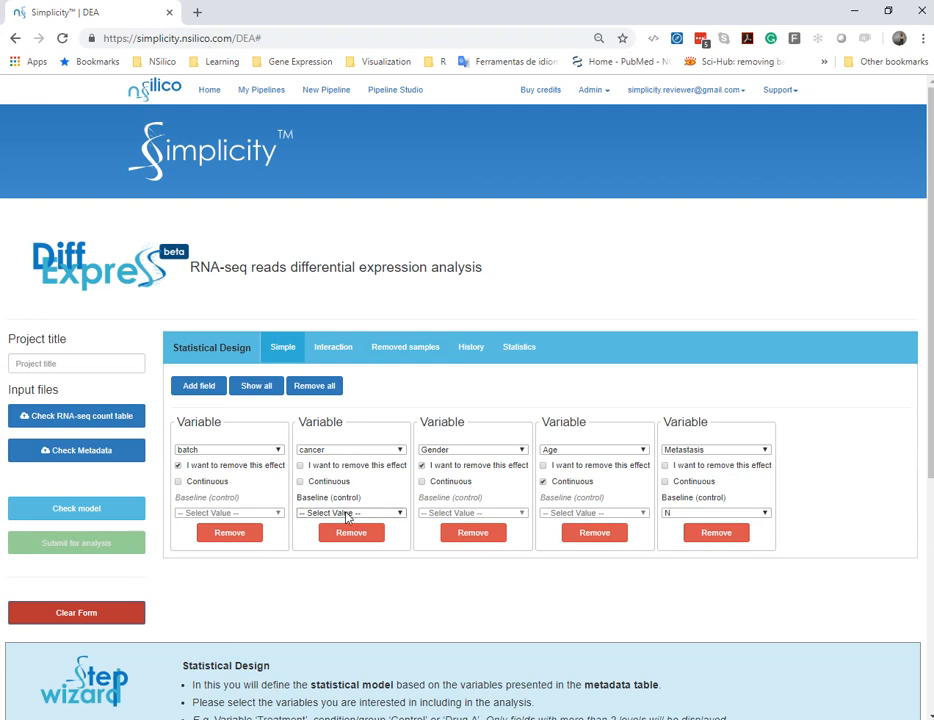
click(349, 513)
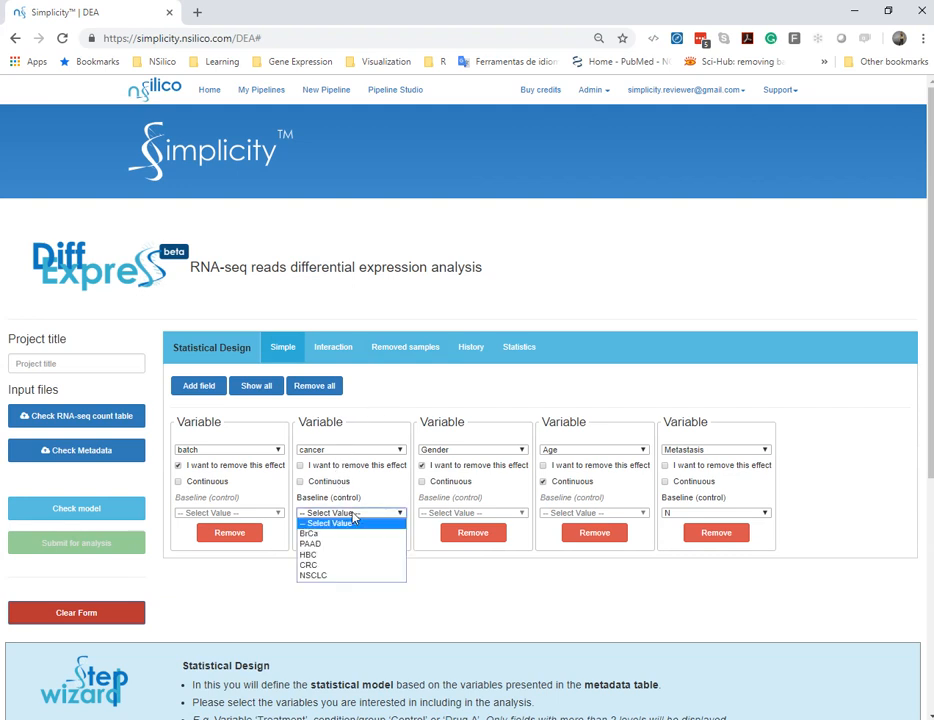
click(358, 576)
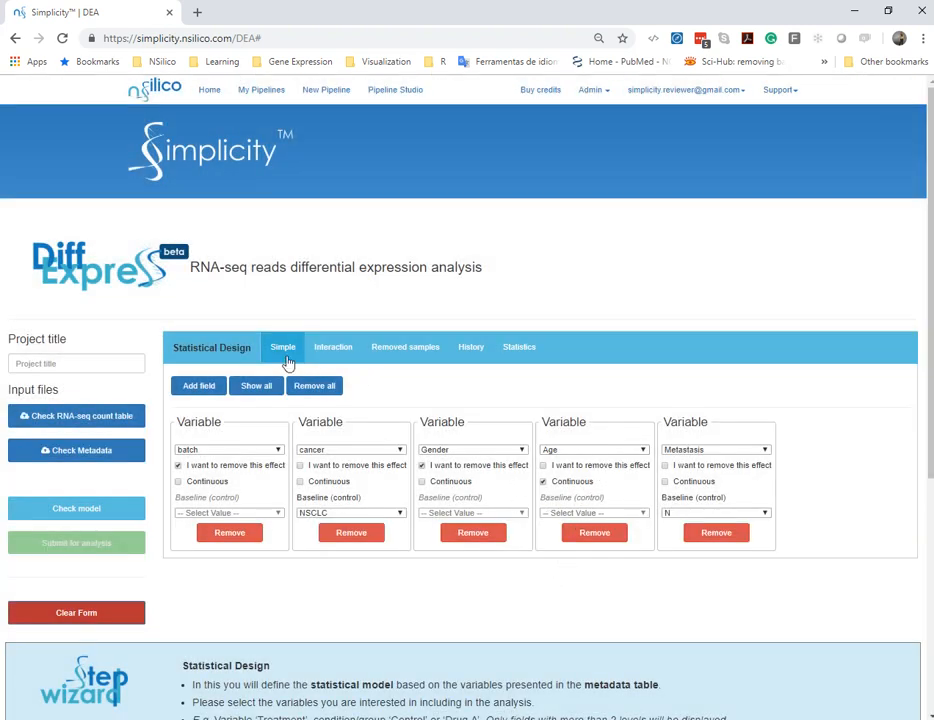
click(340, 348)
click(264, 496)
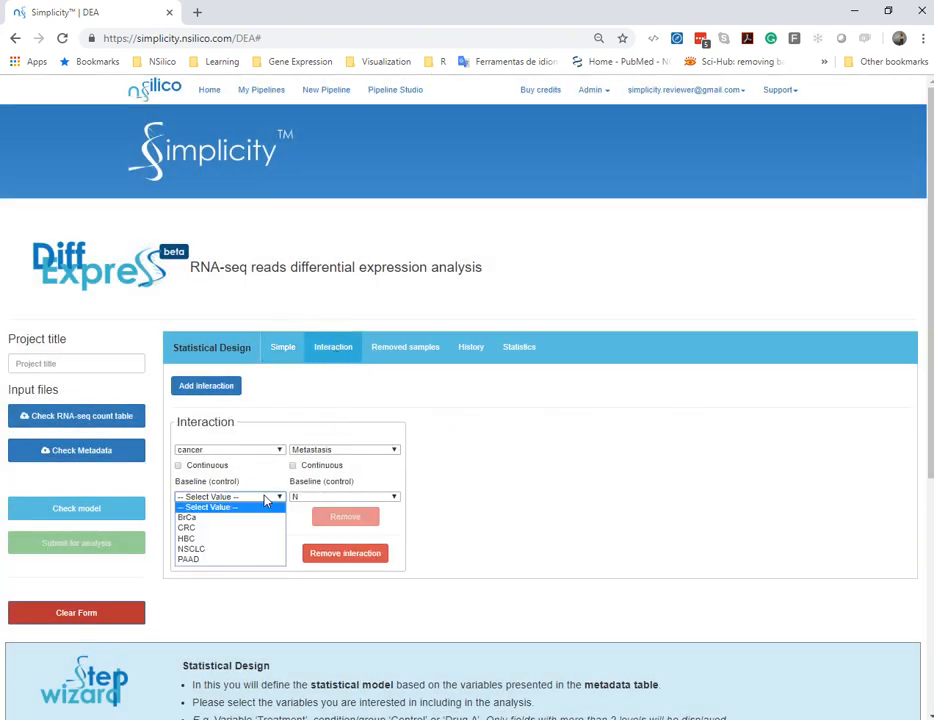
click(236, 553)
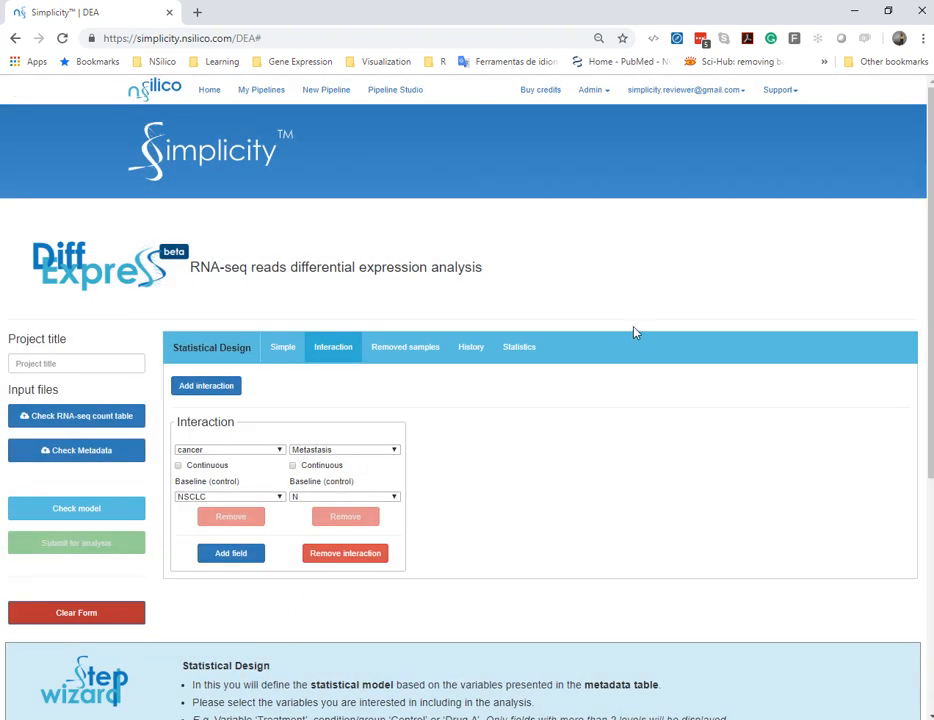
Enable comparing gene expression between every category for the simple data model, and check the statistical model
click(521, 352)
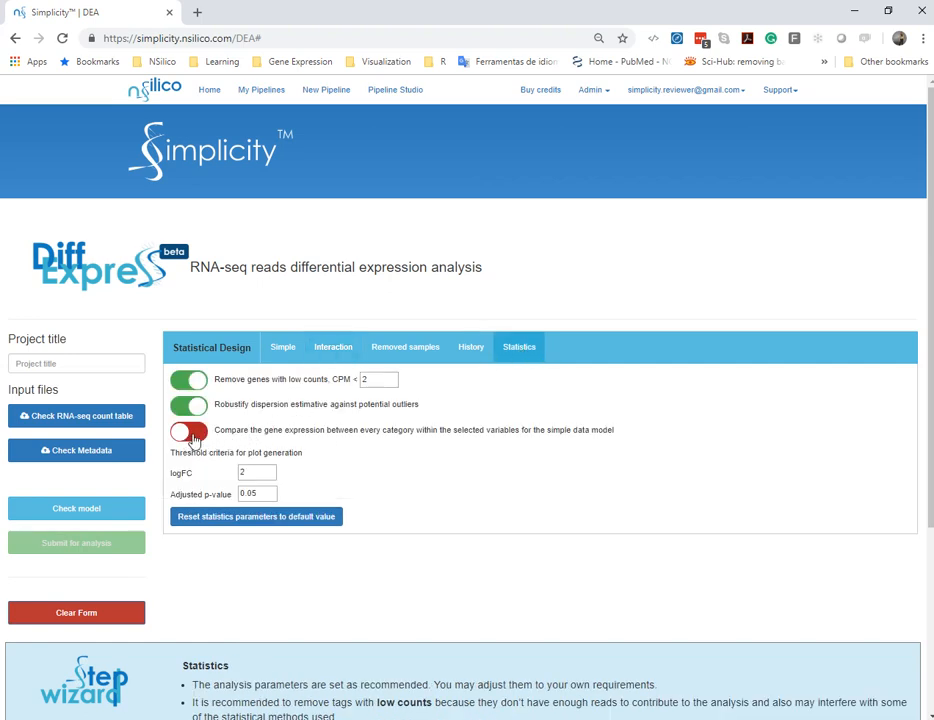
click(190, 433)
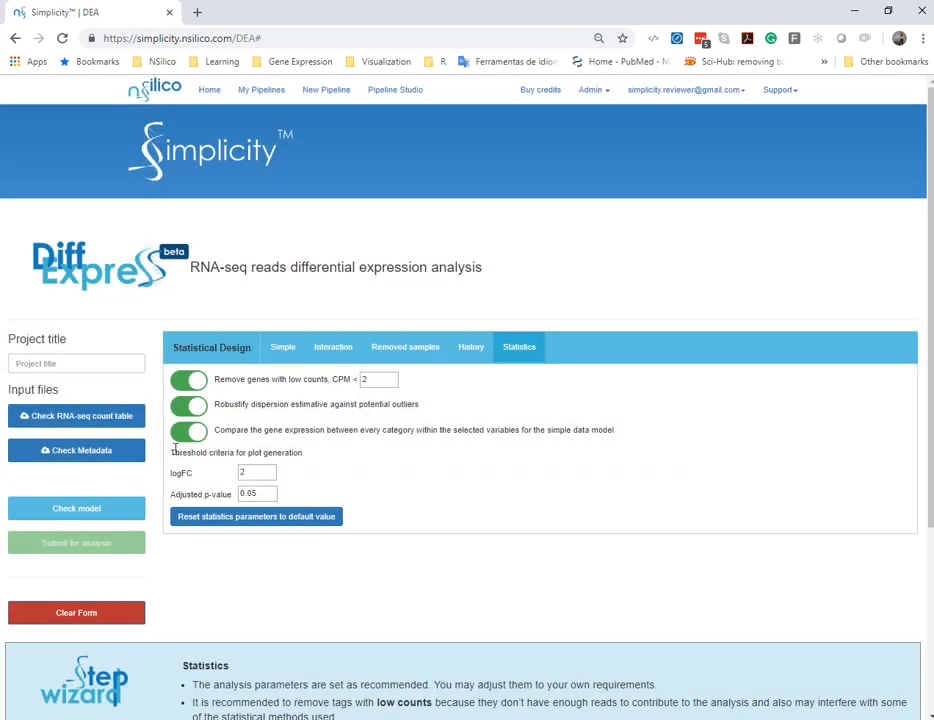
click(113, 510)
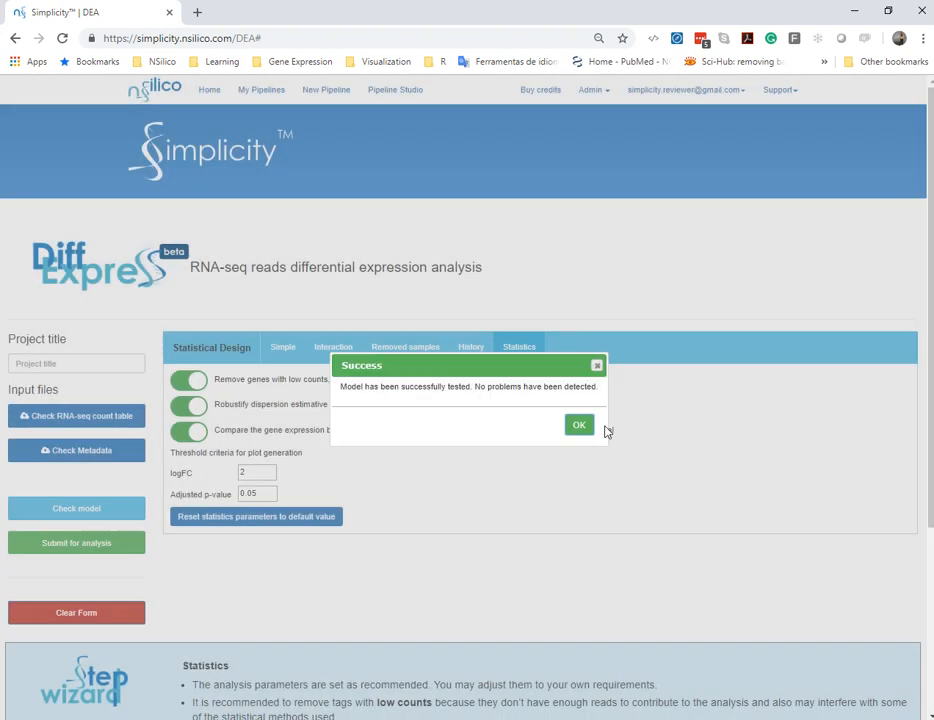
click(584, 430)
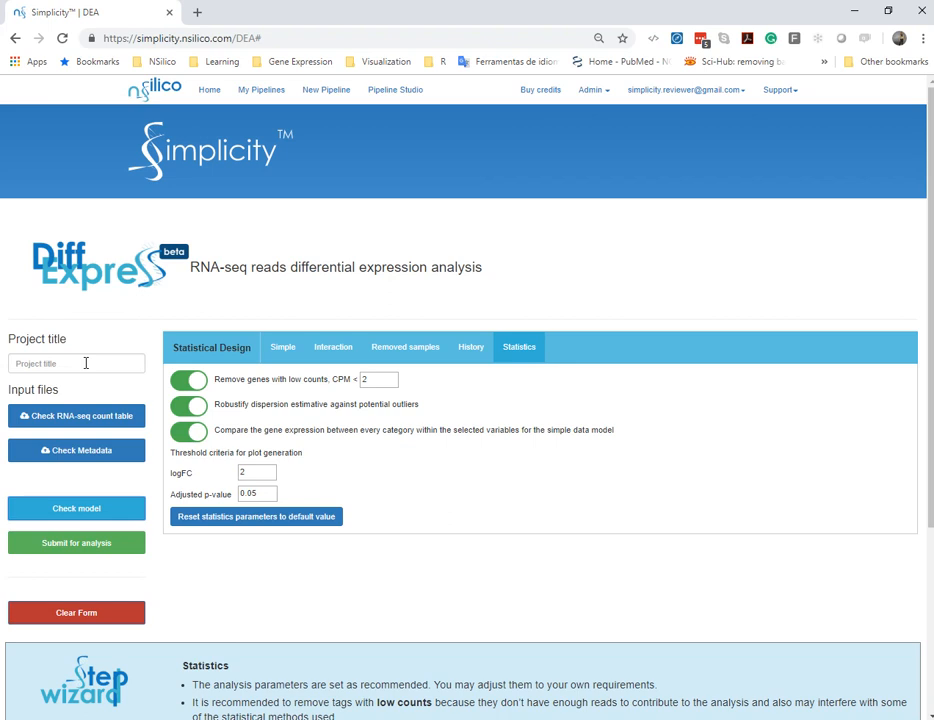
Title the project "example 2", submit it for analysis, and choose to check out the pipelines
click(86, 363)
text(example 2)
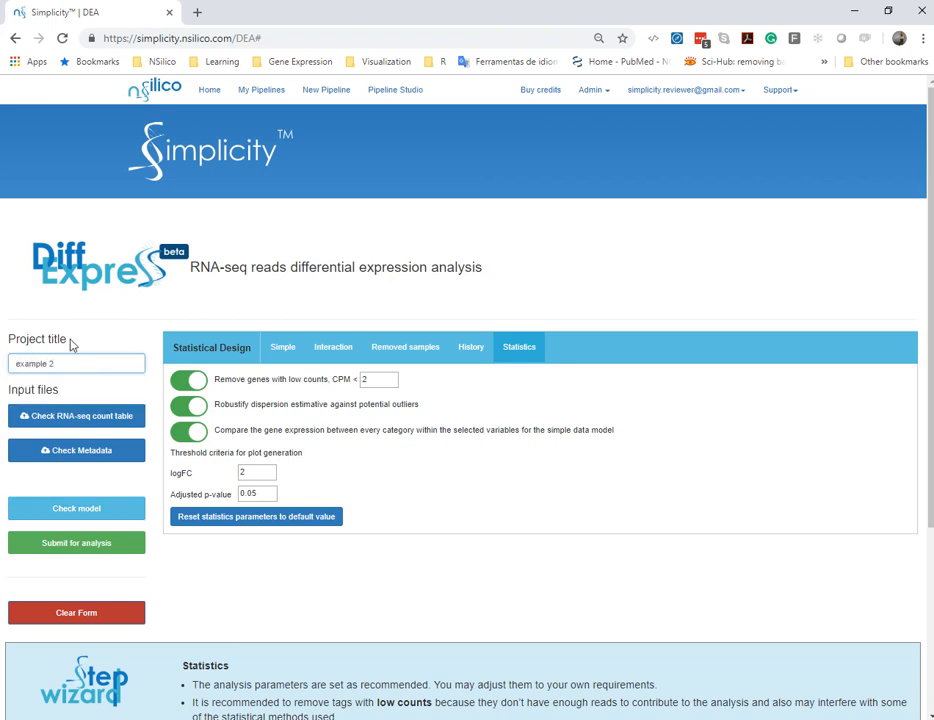
click(104, 547)
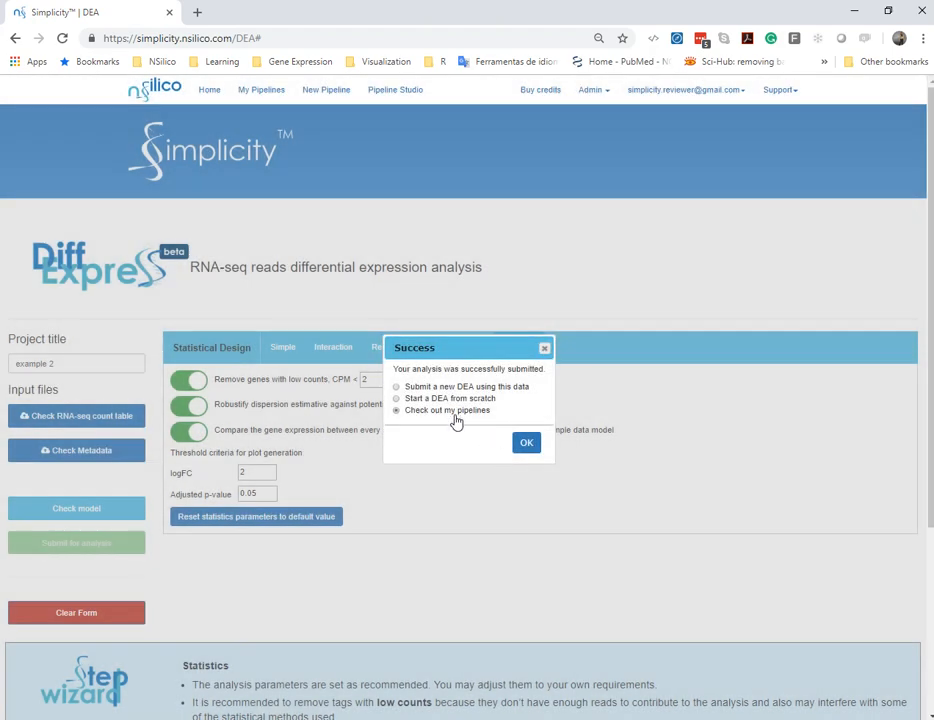
click(528, 443)
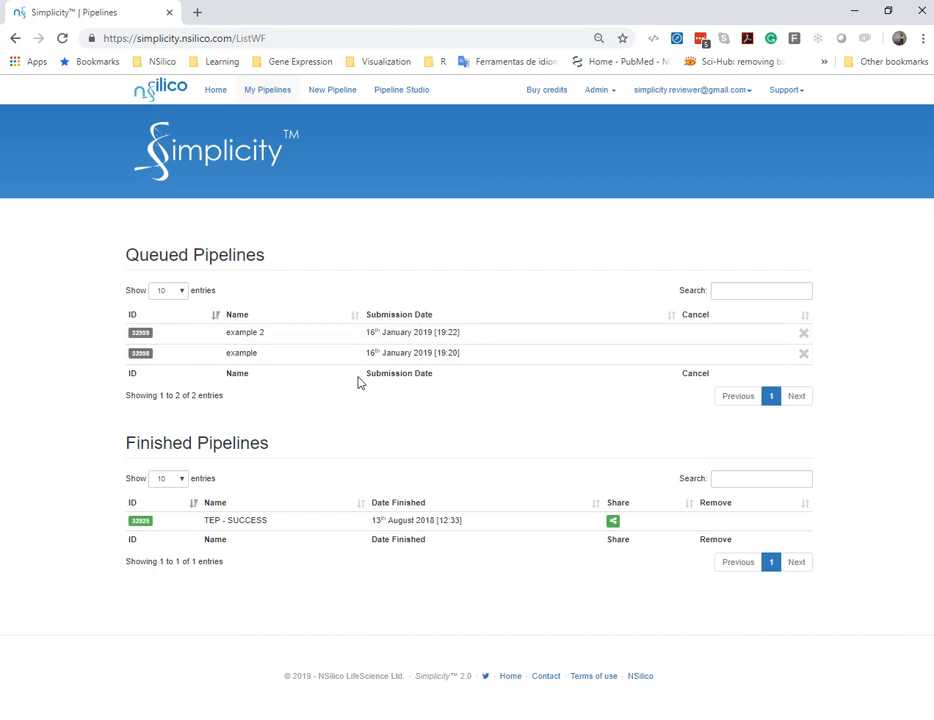
Open the finished TEP pipeline and examine its model formula, analysis parameters, run log and enlarged dispersion plot
click(388, 527)
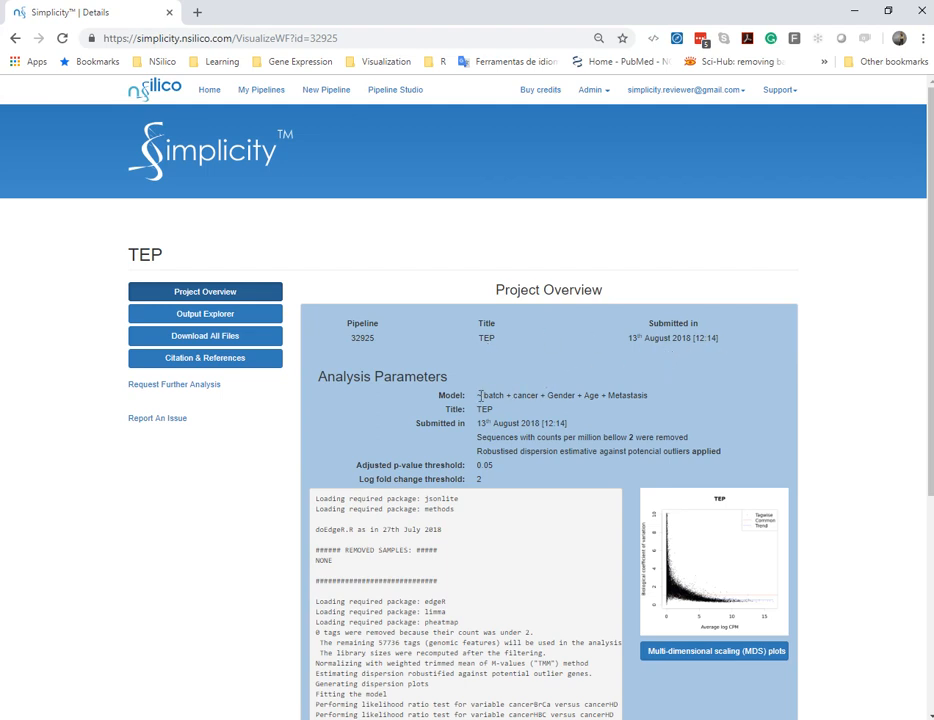
drag(479, 396, 645, 394)
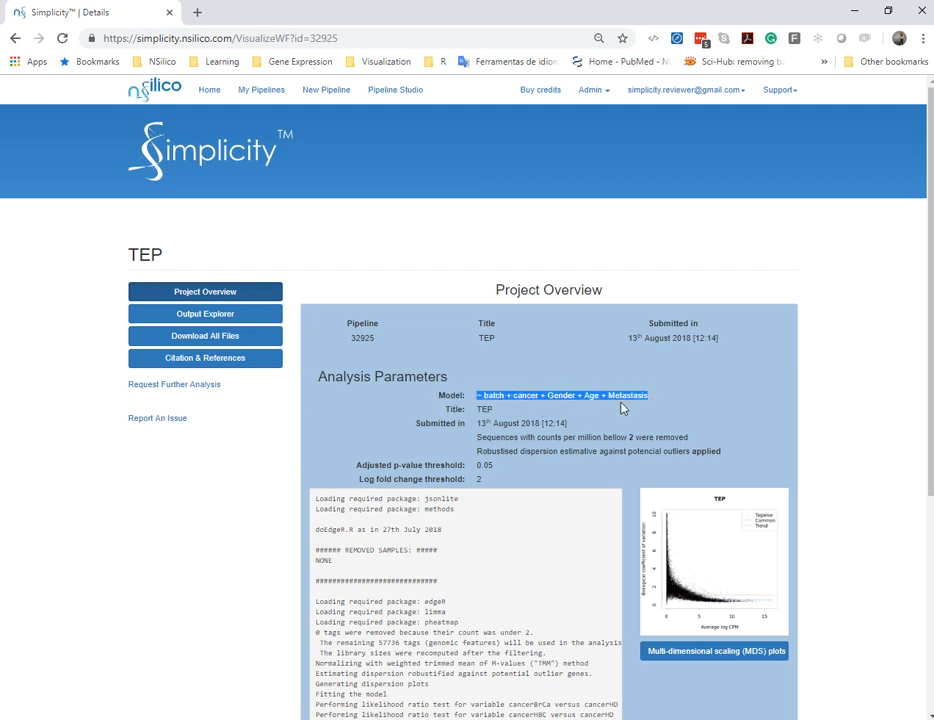
scroll(595, 393, down, 2)
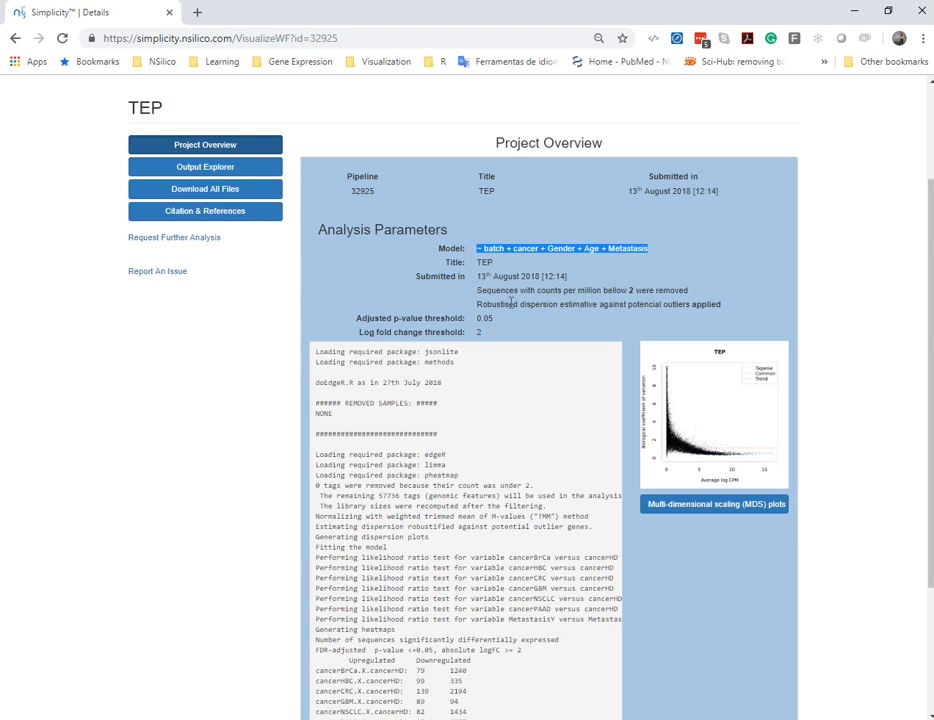
scroll(483, 318, down, 1)
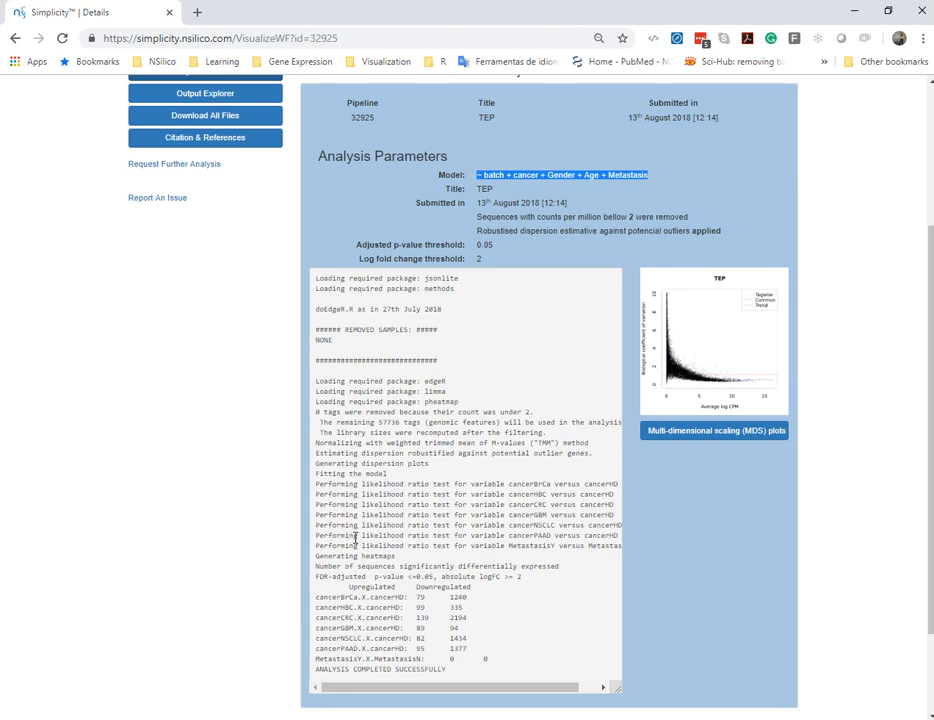
scroll(385, 535, down, 2)
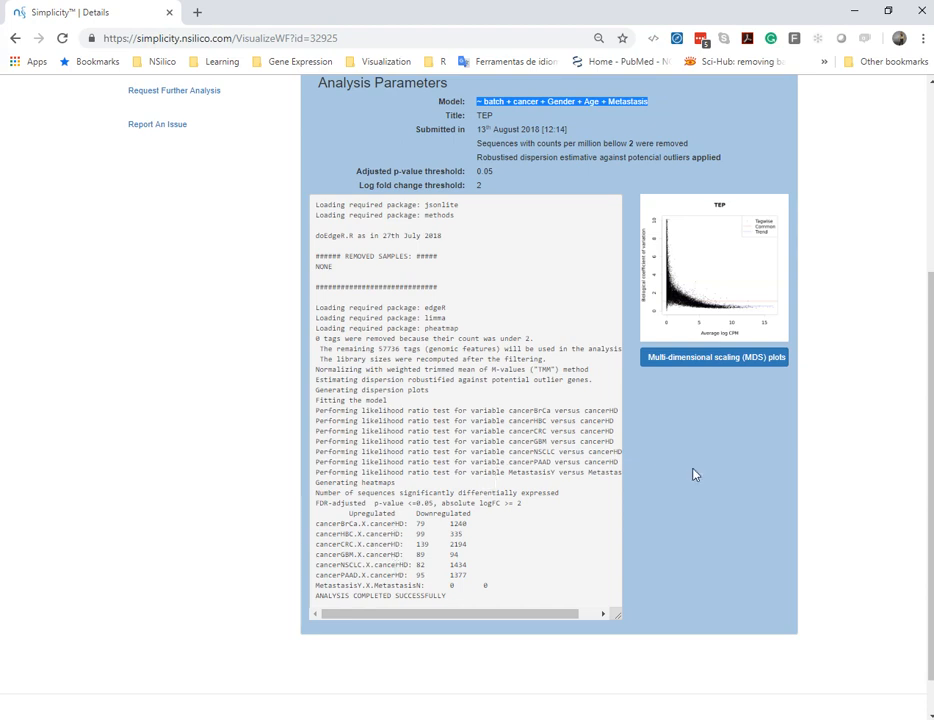
scroll(692, 471, up, 1)
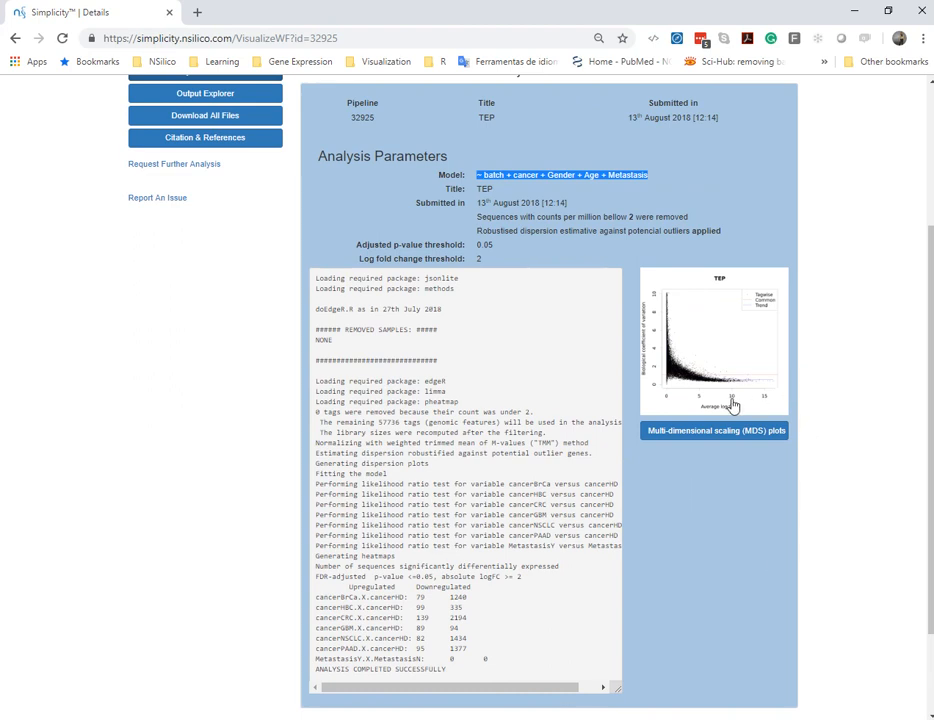
click(741, 303)
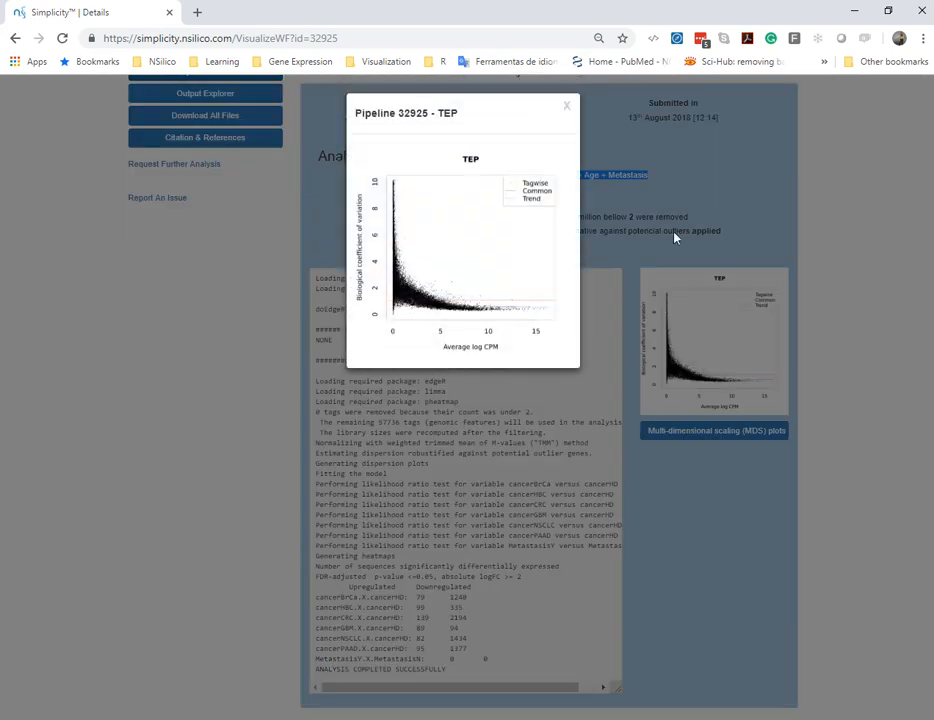
click(567, 108)
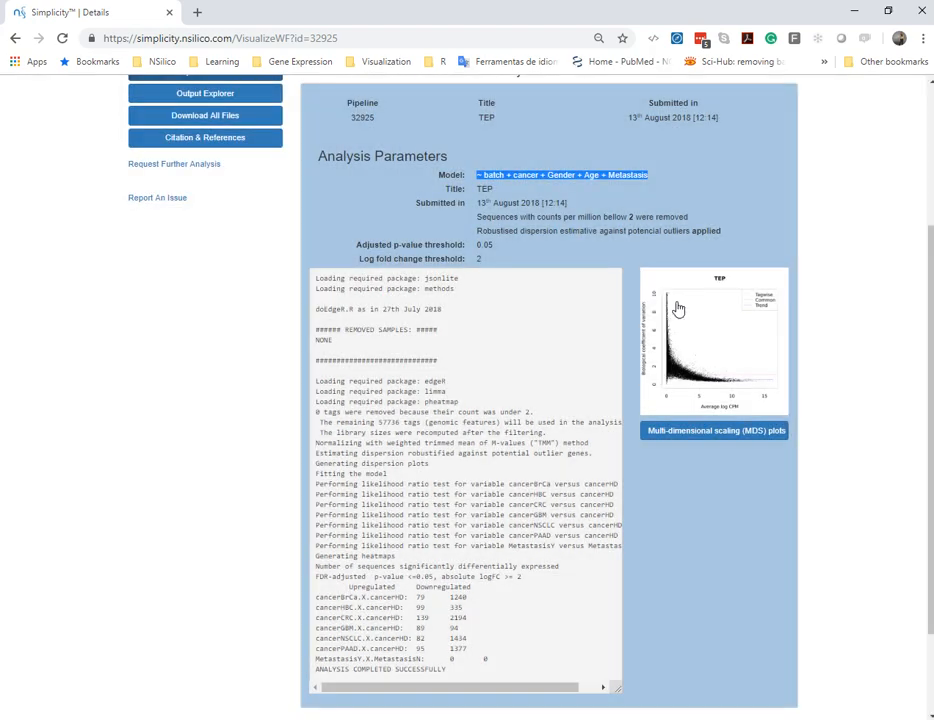
Browse the multi-dimensional scaling plots, including those for cancer, batch, Gender and Age
click(765, 436)
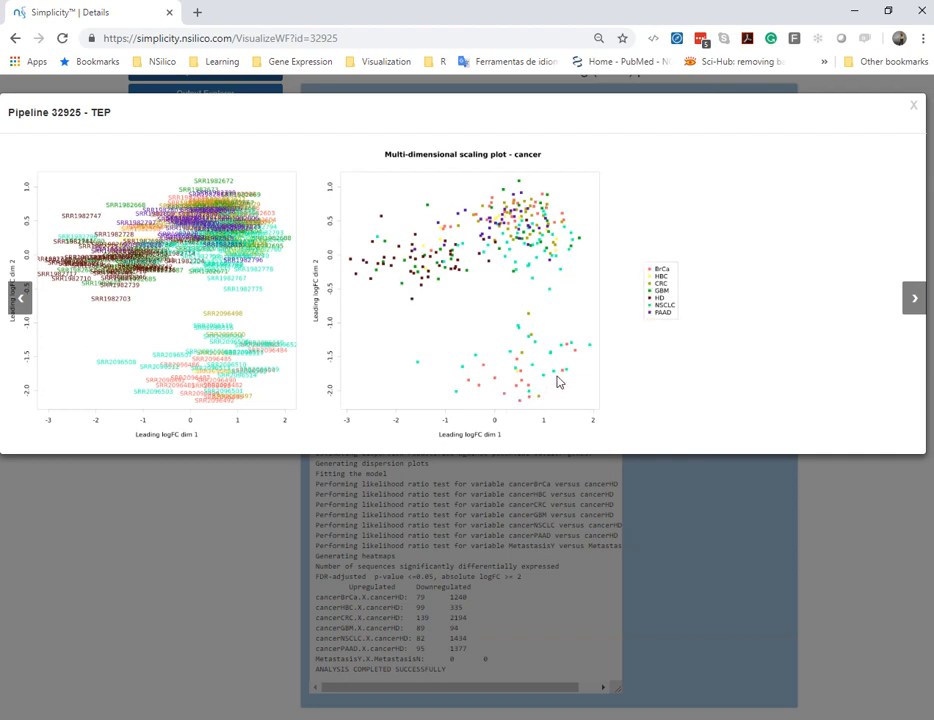
click(918, 300)
click(918, 300)
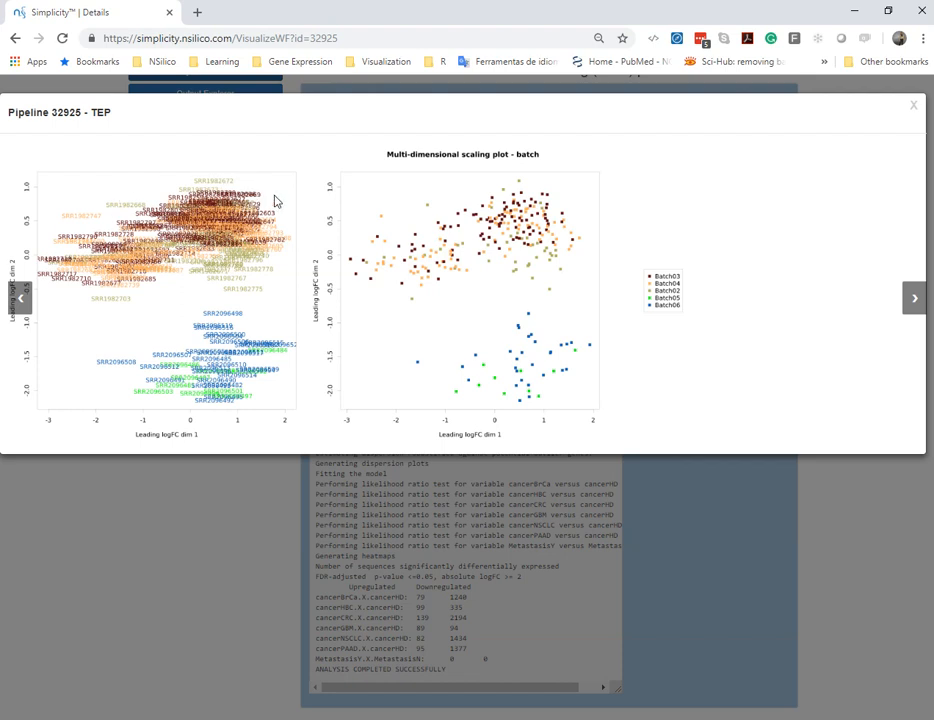
click(916, 303)
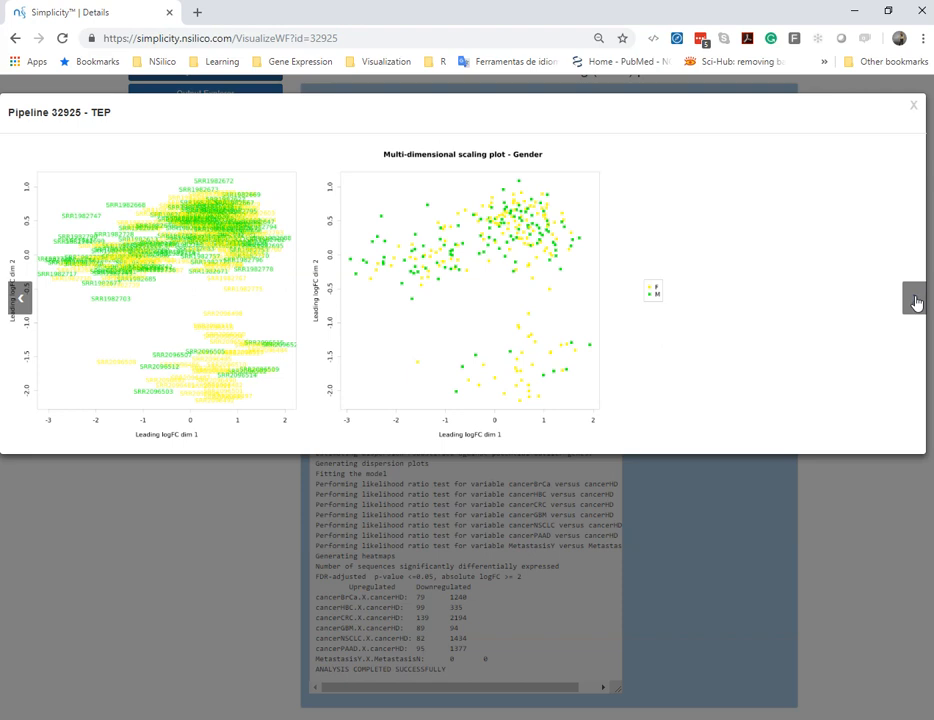
click(916, 303)
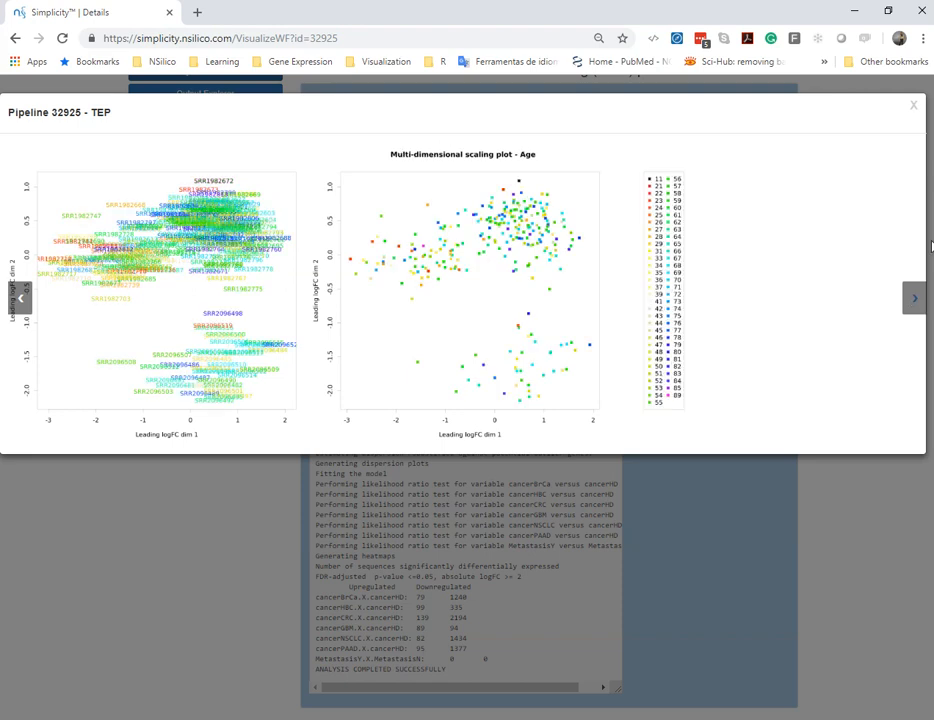
Close the multi-dimensional scaling plots and open the Output Explorer of the TEP pipeline
click(914, 111)
scroll(484, 202, up, 1)
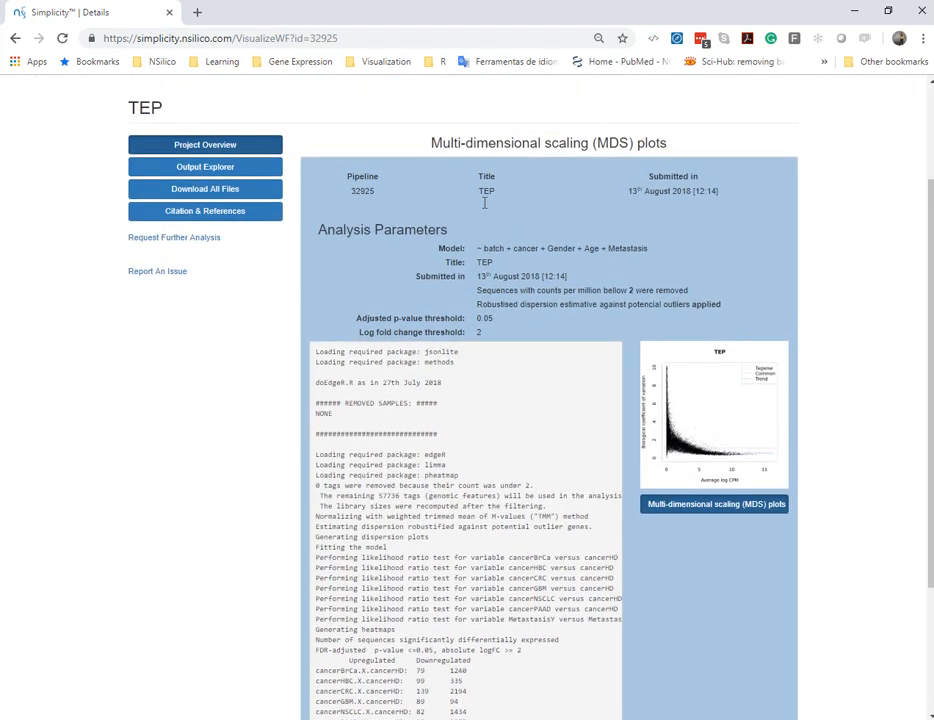
scroll(355, 234, up, 1)
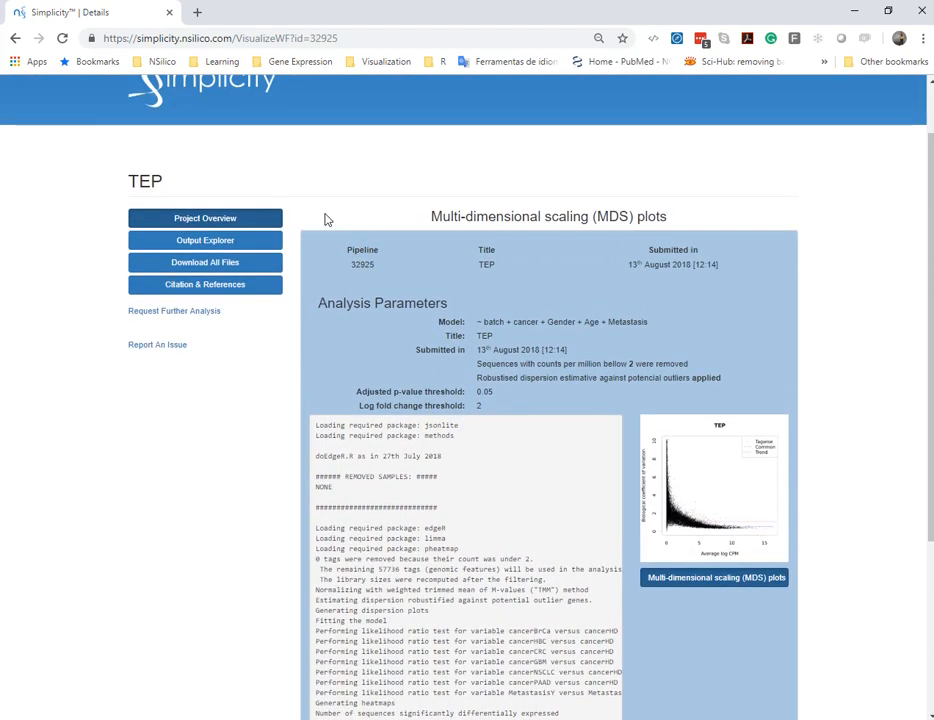
click(241, 246)
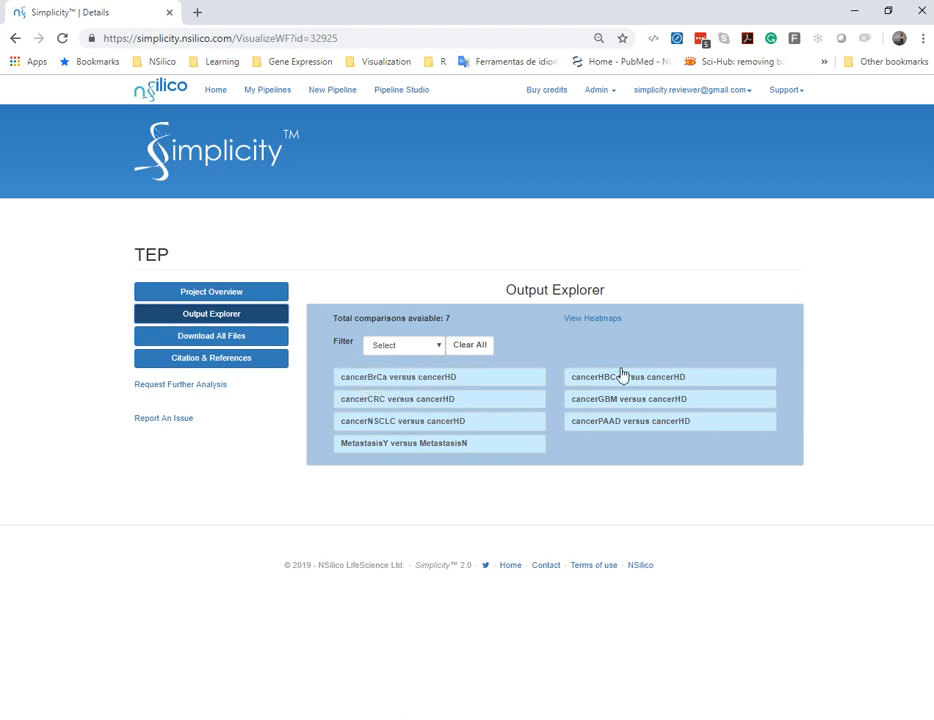
Browse the pipeline-wide heatmaps of the most frequently expressed and the differentially expressed tags, and close the viewer
click(606, 320)
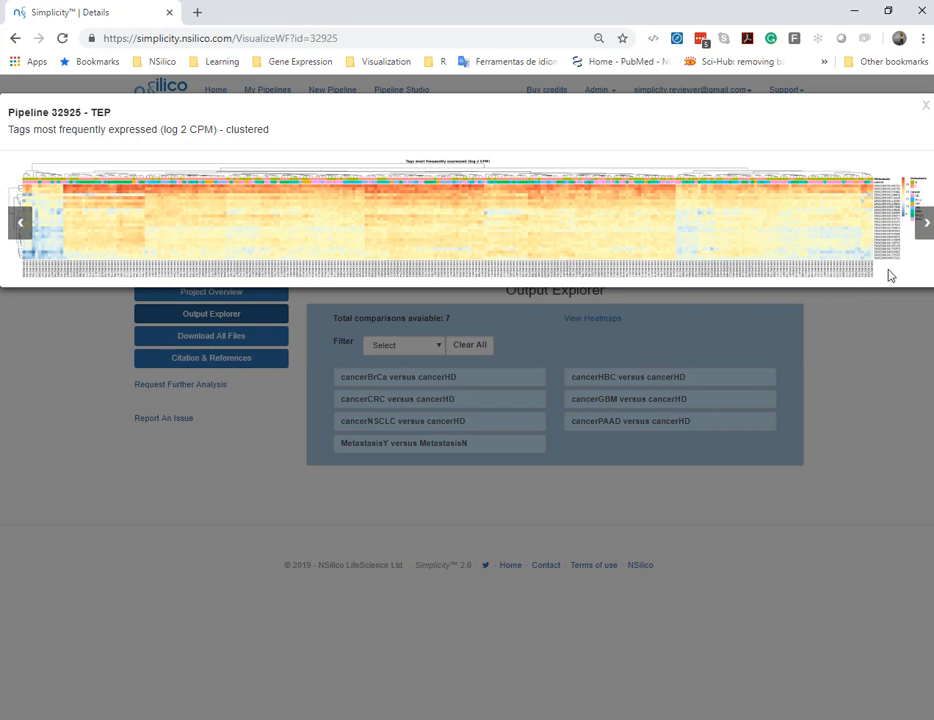
click(925, 224)
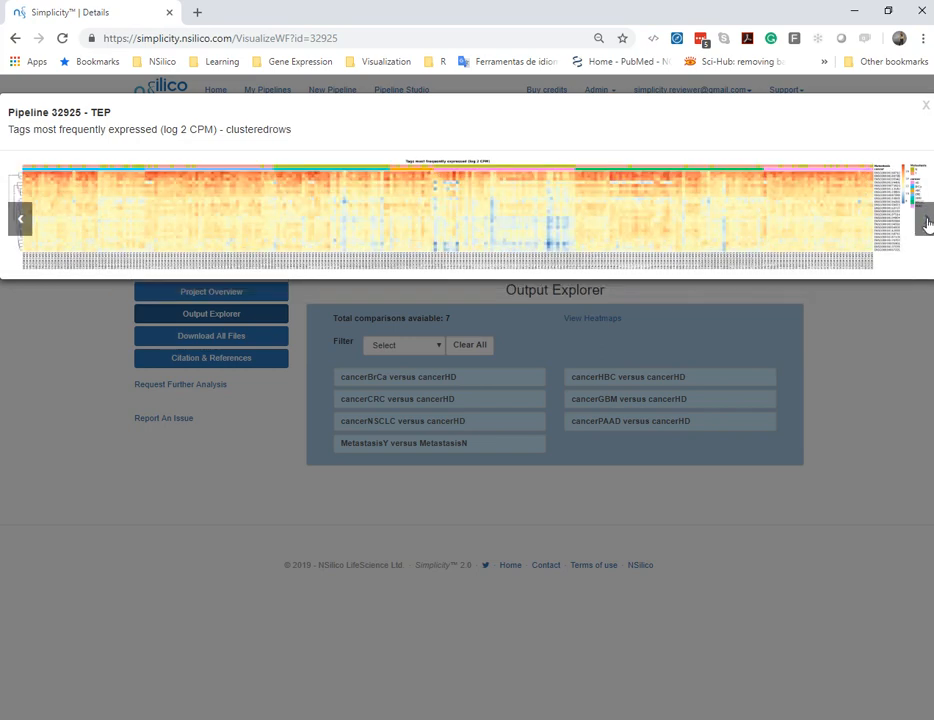
click(927, 226)
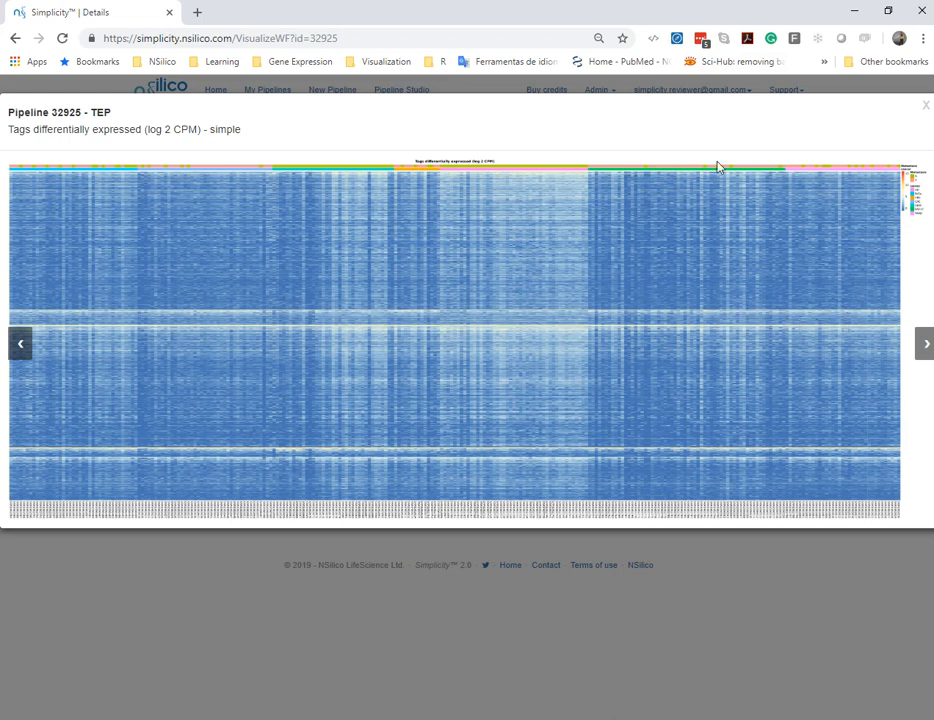
click(925, 344)
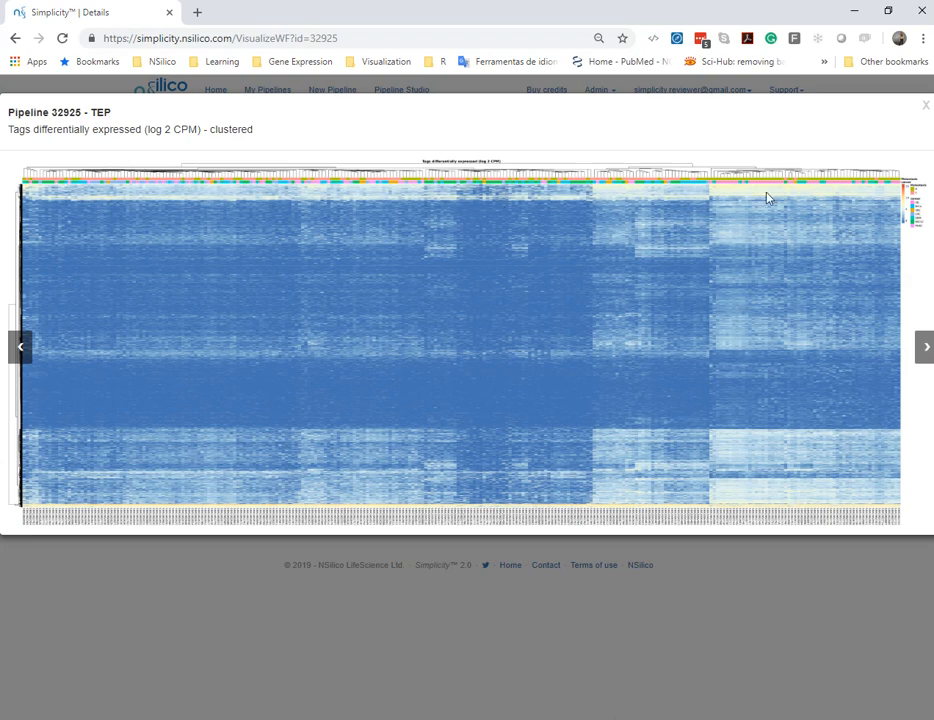
click(926, 108)
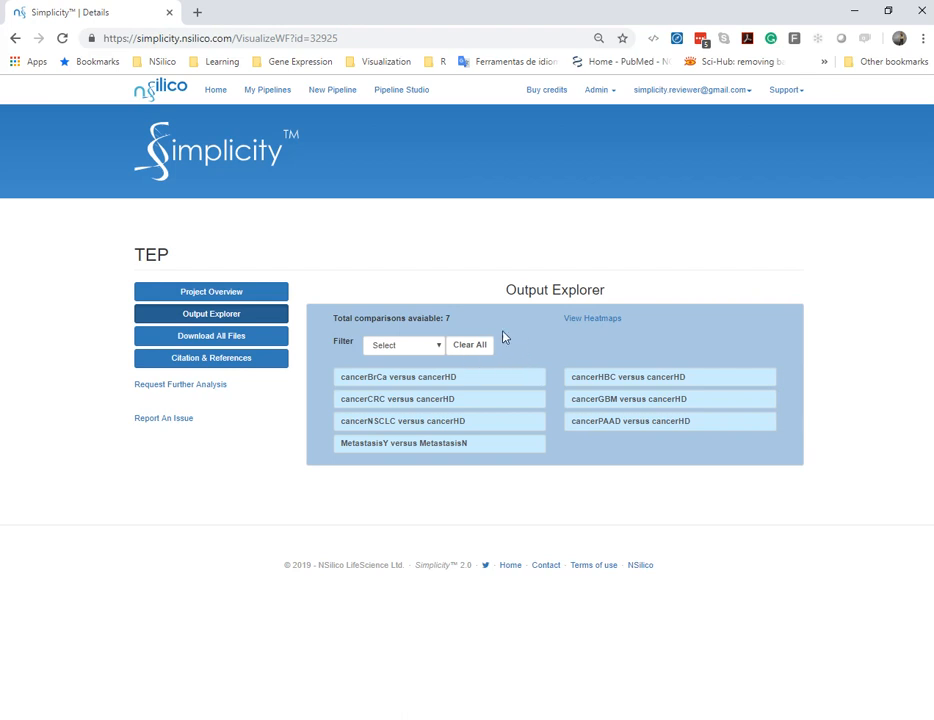
Open the cancerBrCa versus cancerHD comparison and sort its results table by ascending FDR
click(452, 385)
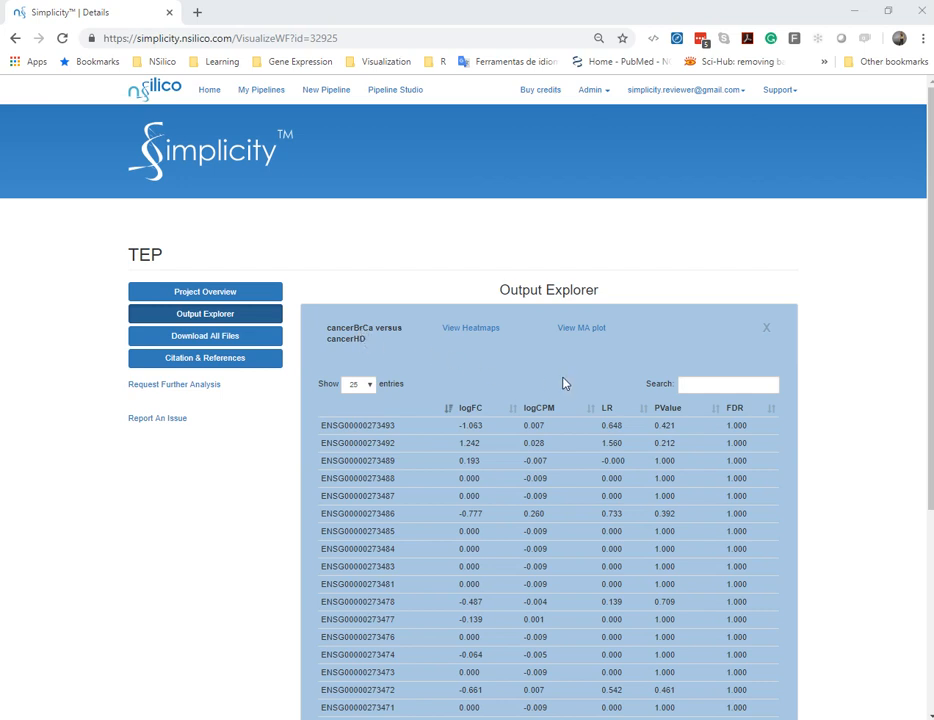
click(771, 410)
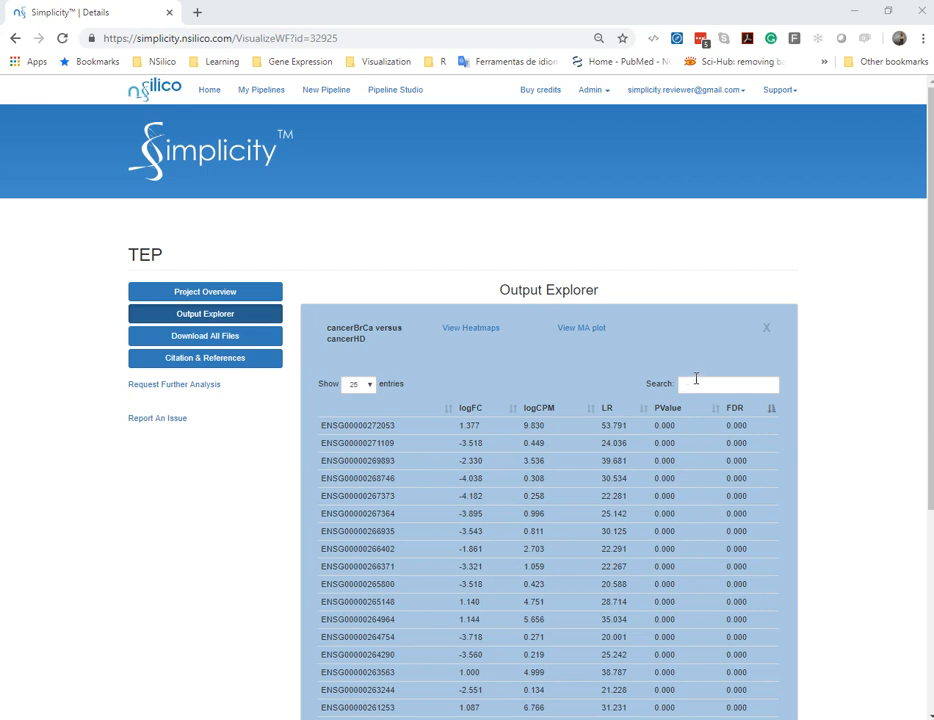
Browse the clustered, clusteredrows and simple heatmaps of tags differentially expressed in cancerBrCa versus cancerHD, and close the viewer
click(482, 333)
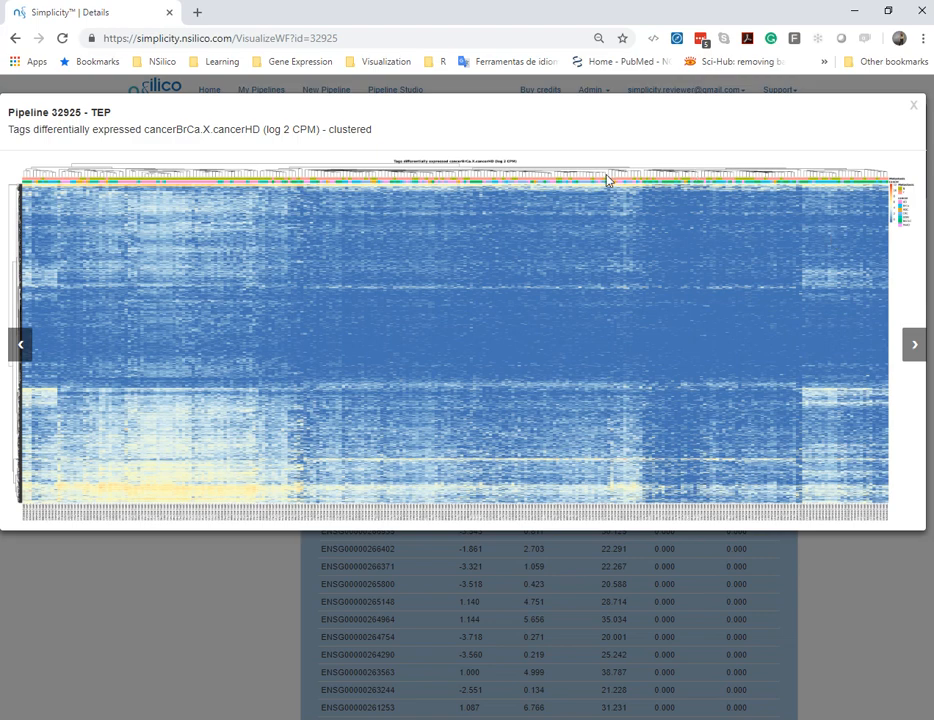
click(915, 345)
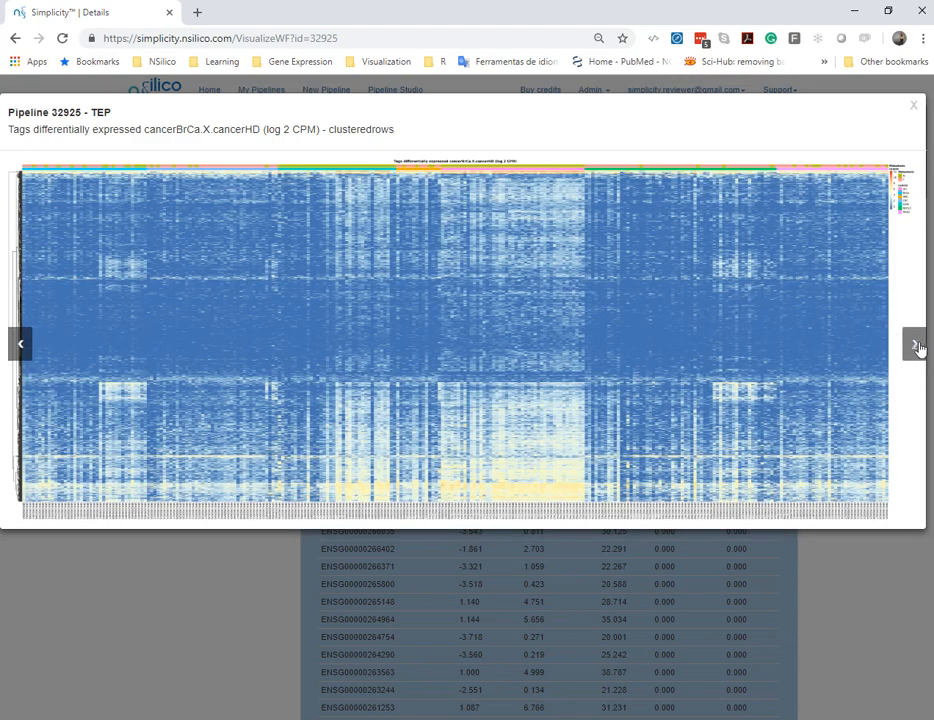
click(915, 345)
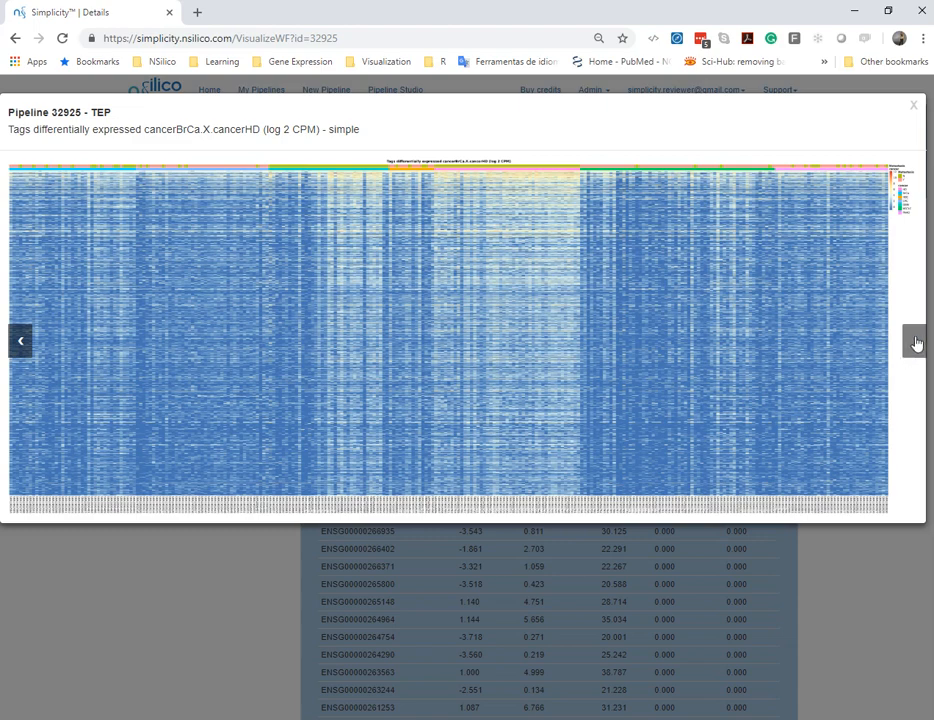
click(915, 344)
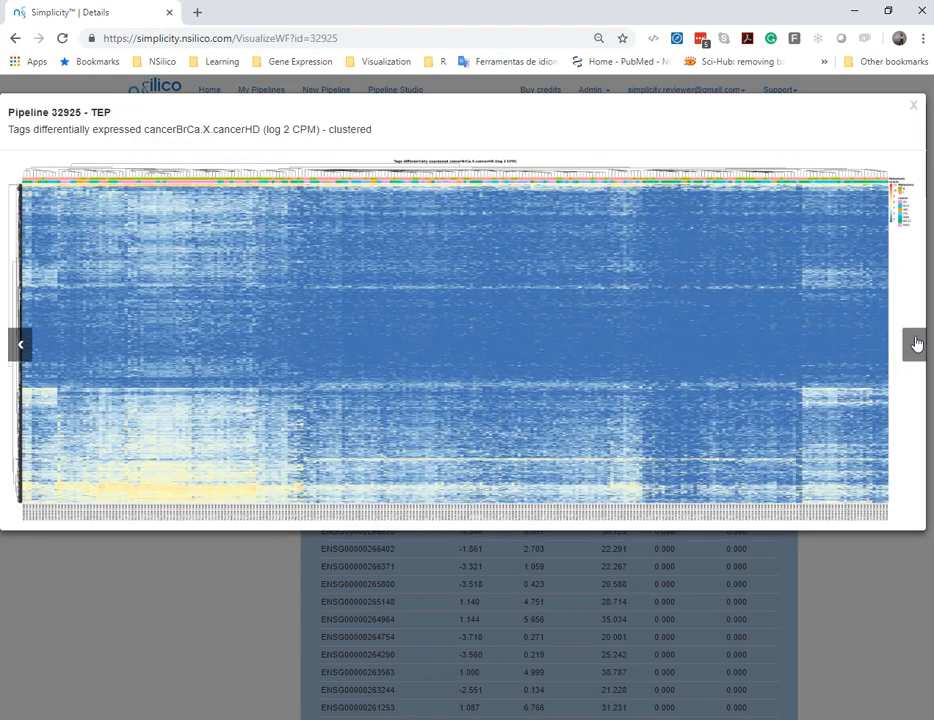
click(913, 106)
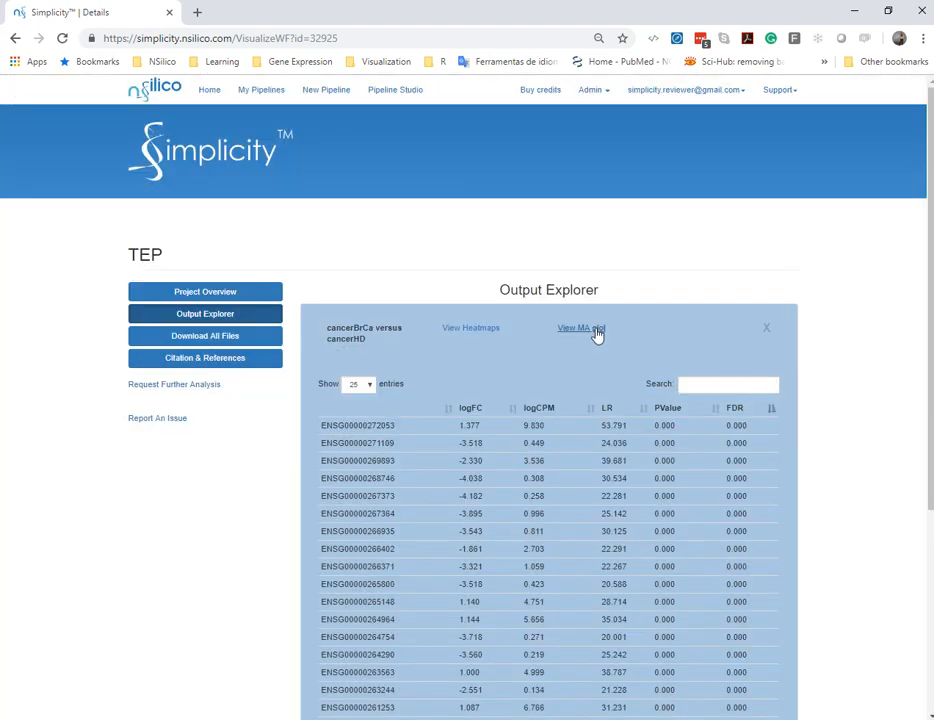
View the MA plot of cancerBrCa versus cancerHD, close it, and return to the list of comparisons
click(597, 333)
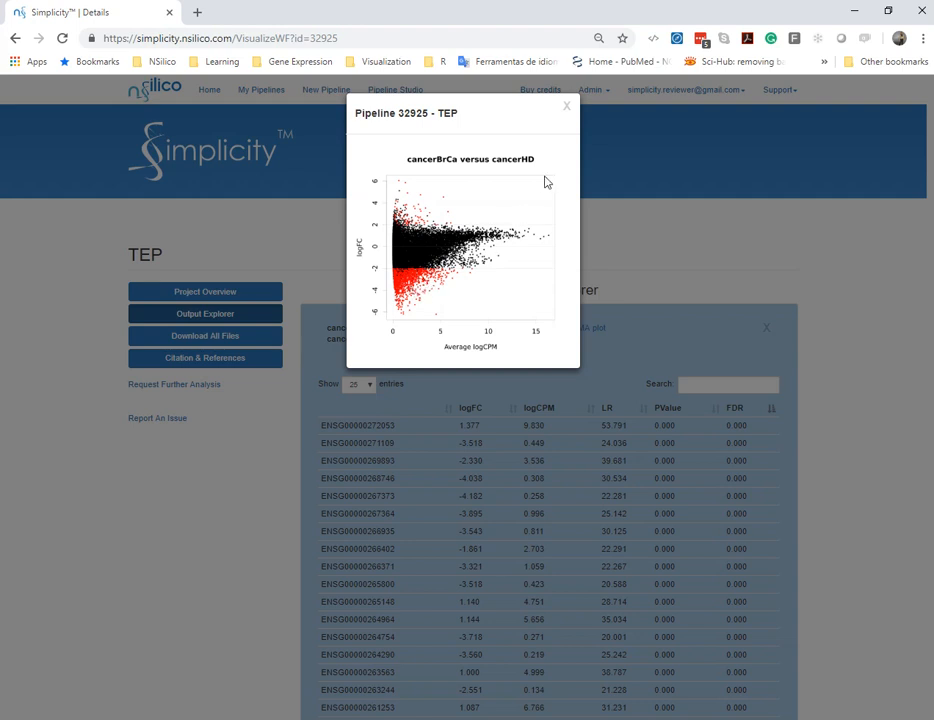
click(567, 108)
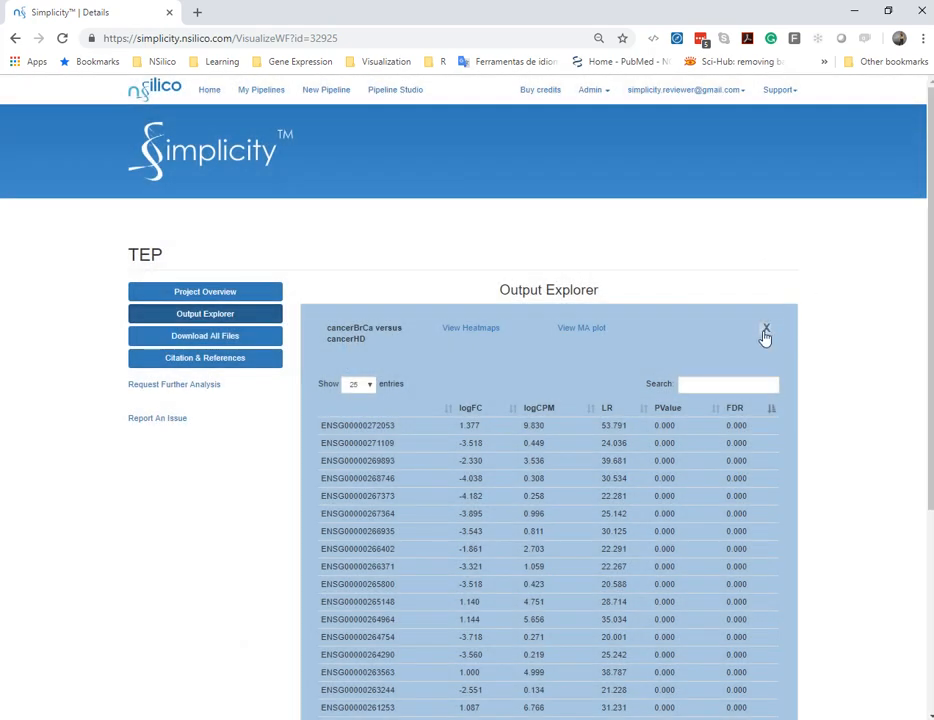
click(766, 334)
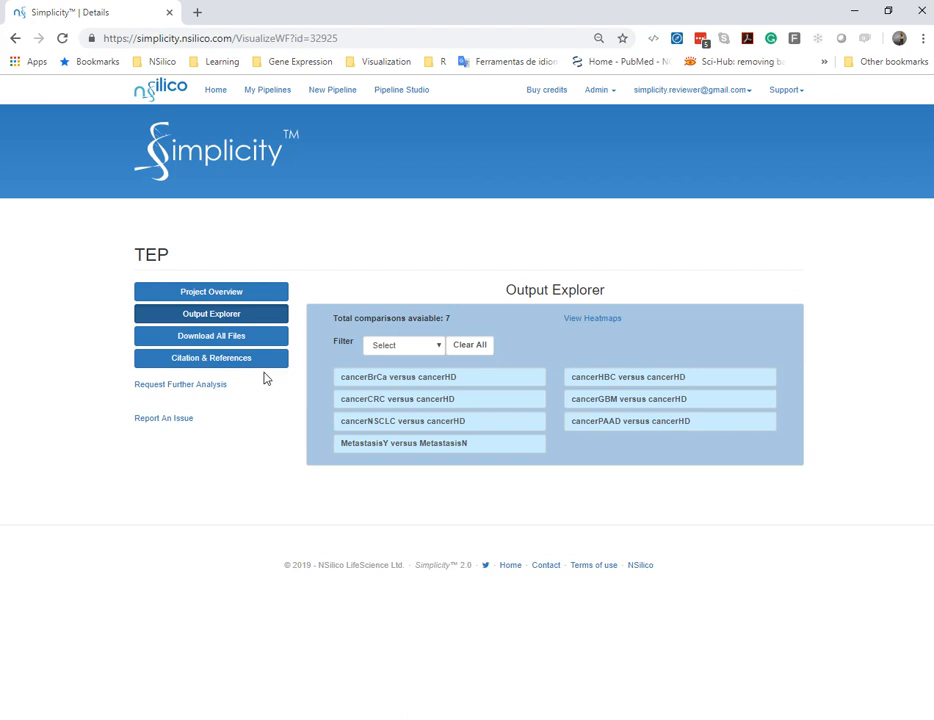
Review the DiffExpress citation example and reference list, and start downloading all files of the TEP pipeline
click(212, 360)
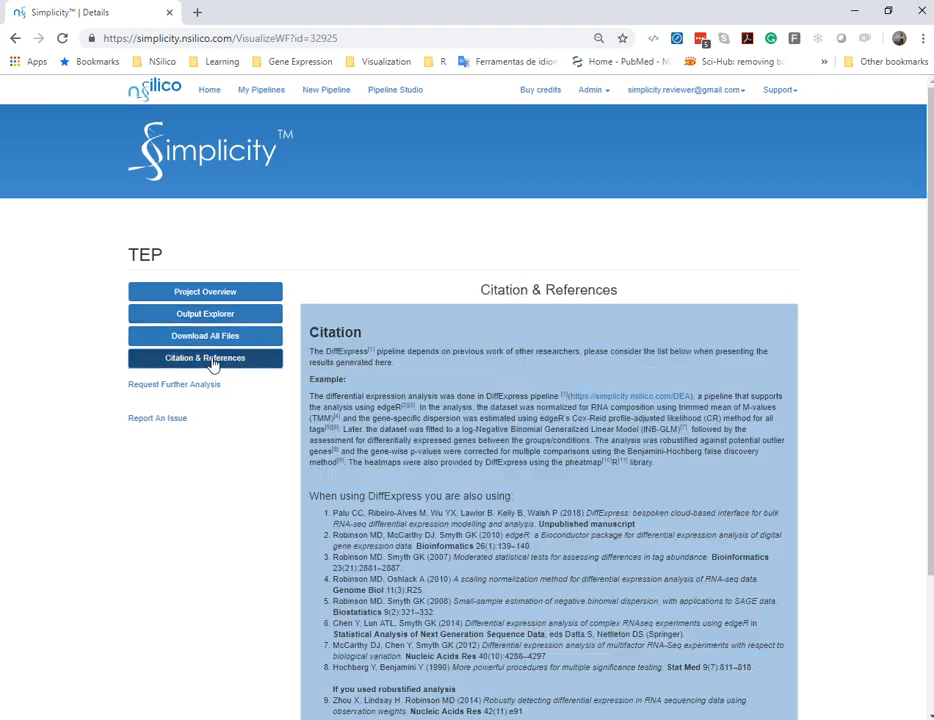
scroll(450, 343, down, 3)
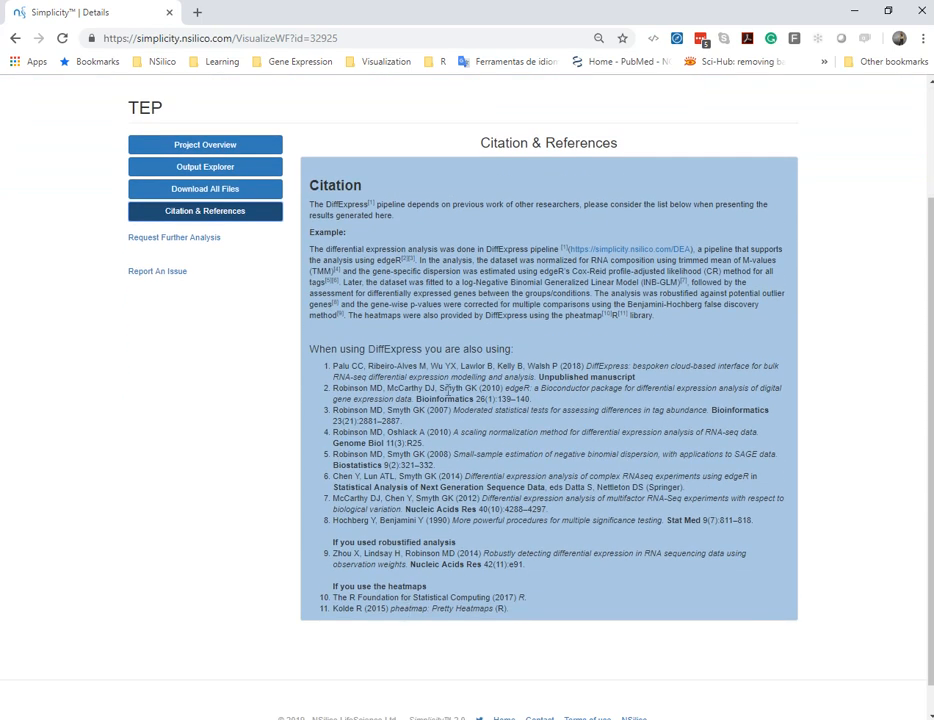
scroll(447, 388, up, 3)
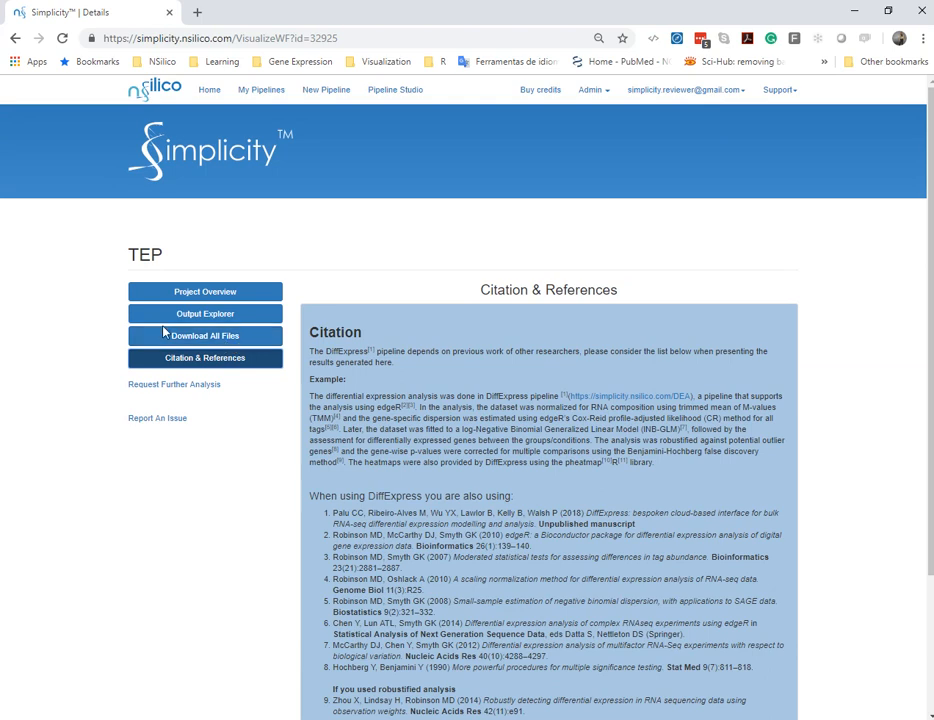
click(205, 337)
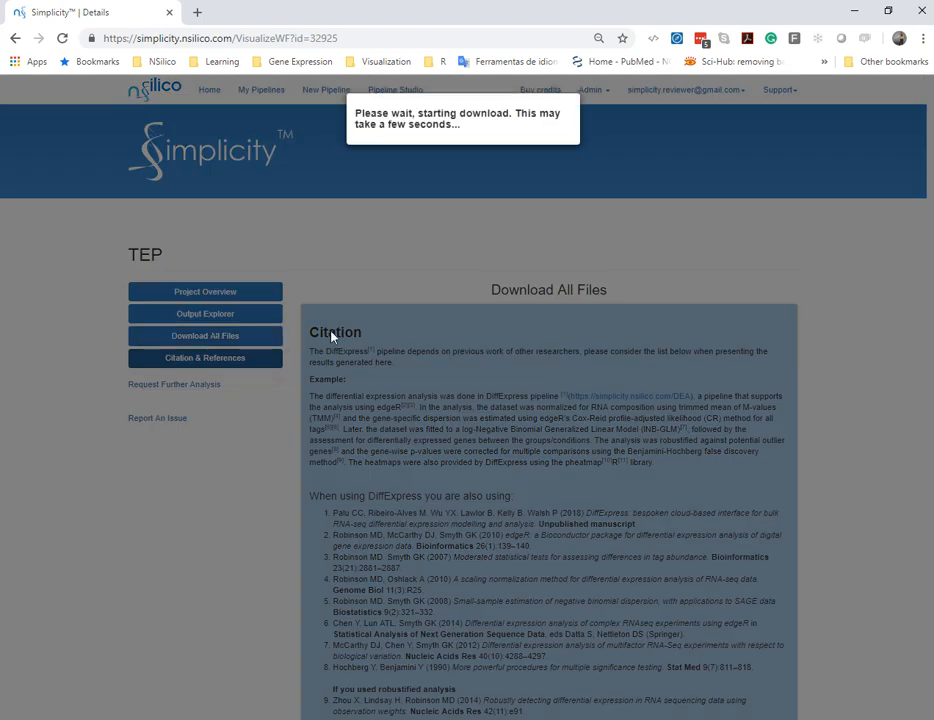